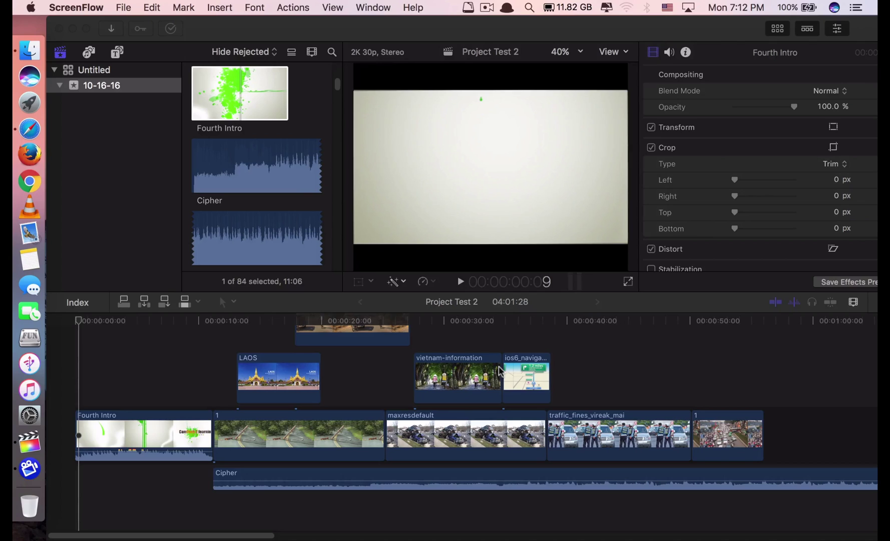
Copy and paste the selection, then select road clip 1 and a maxresdefault clip.
key(super+c)
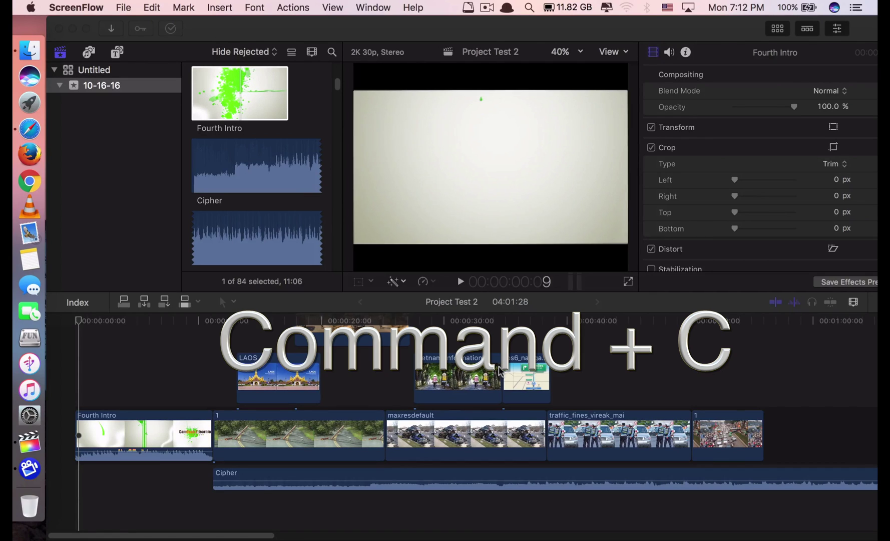
key(super+v)
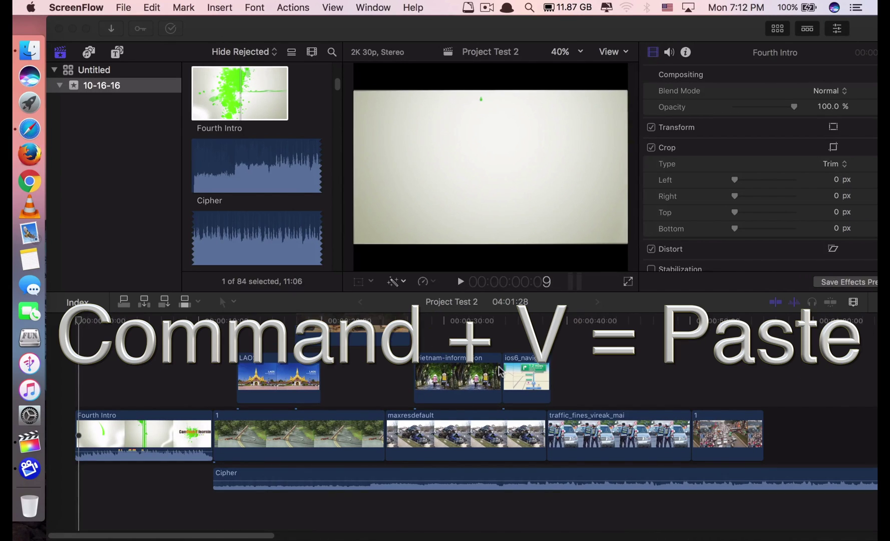
click(325, 448)
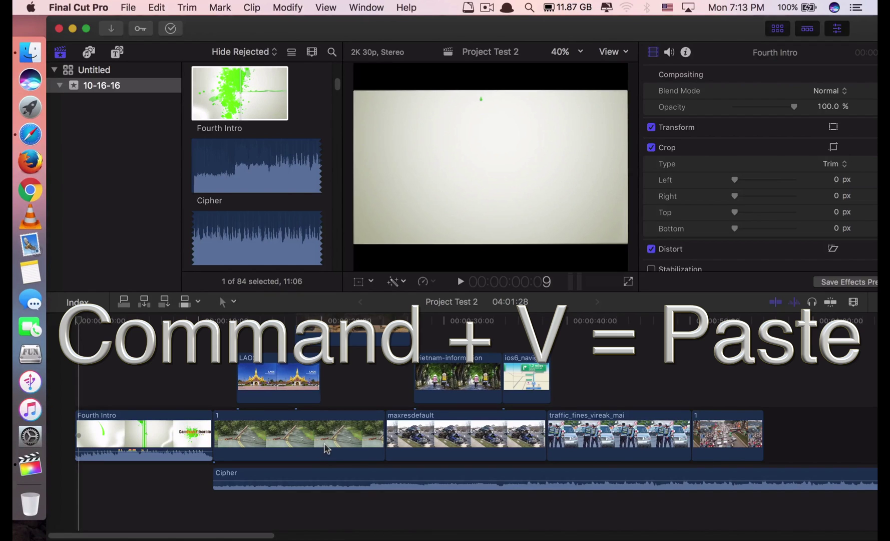
click(327, 448)
scroll(333, 435, up, 5)
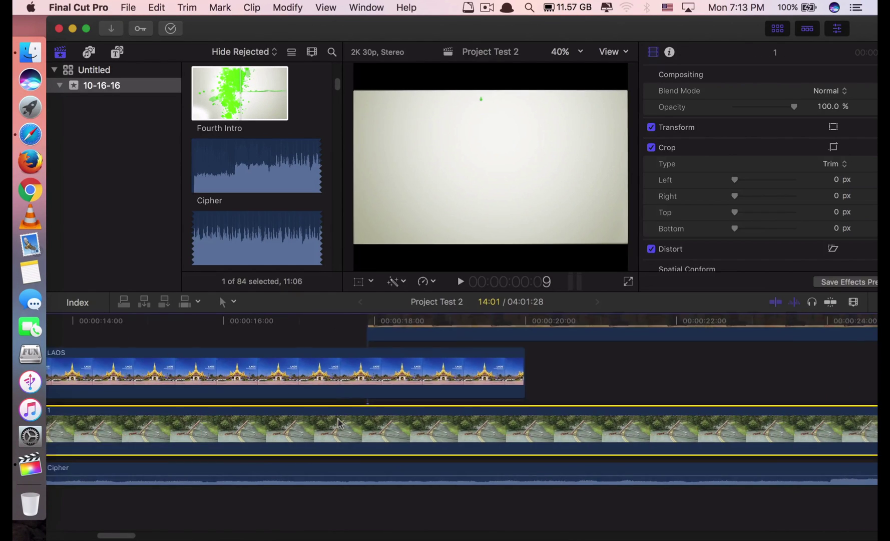
scroll(339, 423, right, 10)
click(594, 436)
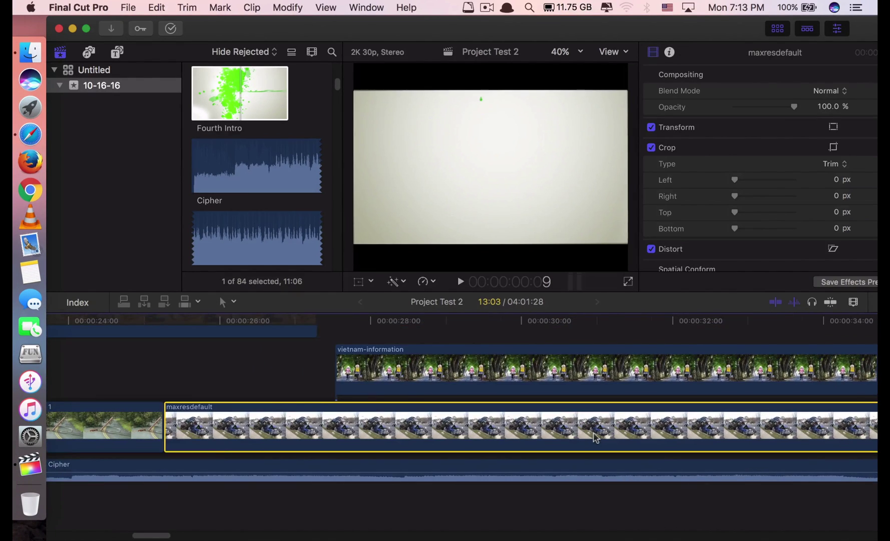
scroll(595, 437, left, 5)
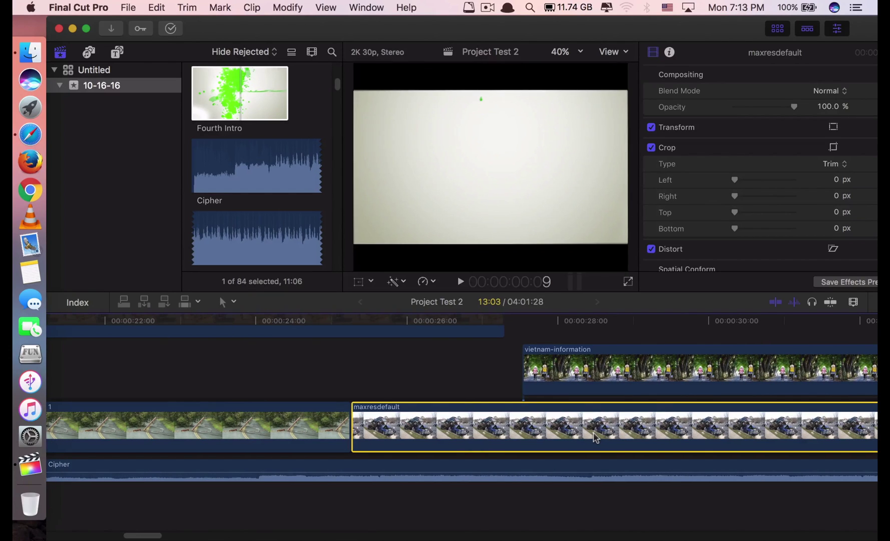
scroll(595, 437, left, 10)
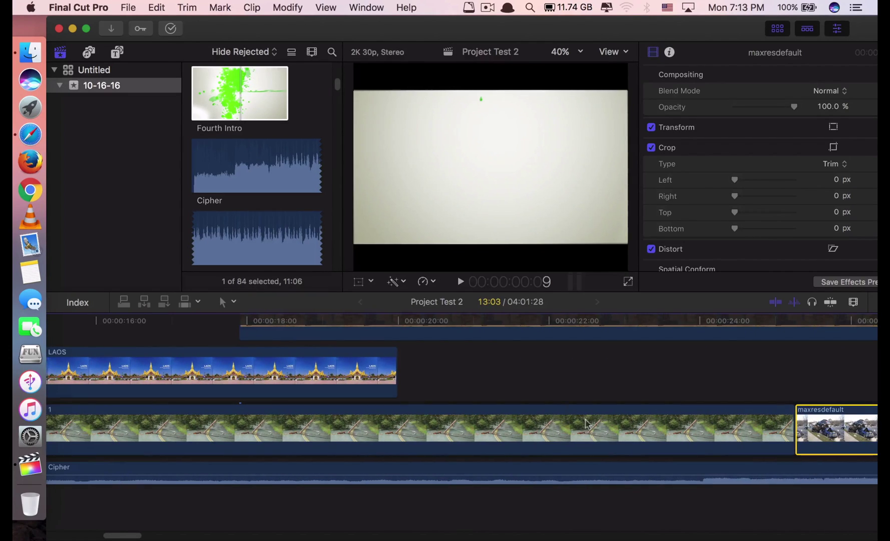
Park the playhead near 20 seconds and cut clip 1 from between the maxresdefault clips.
click(453, 388)
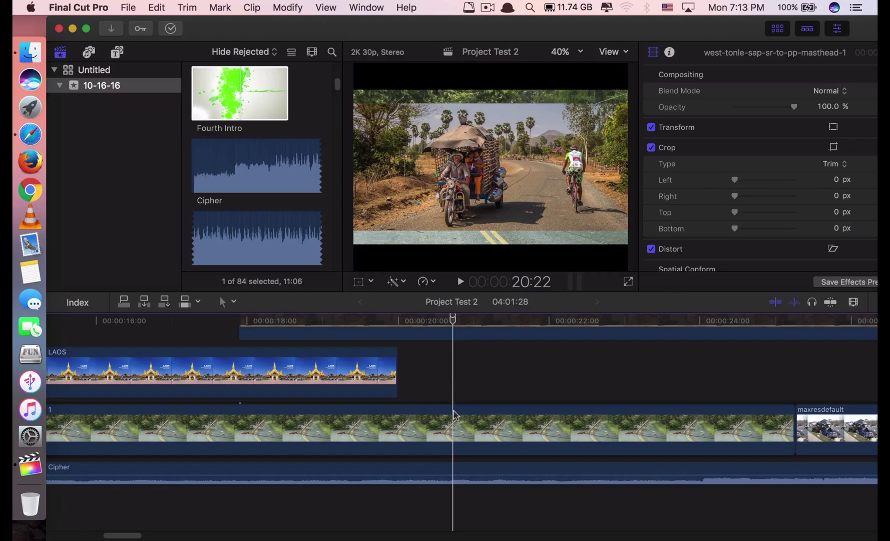
click(452, 388)
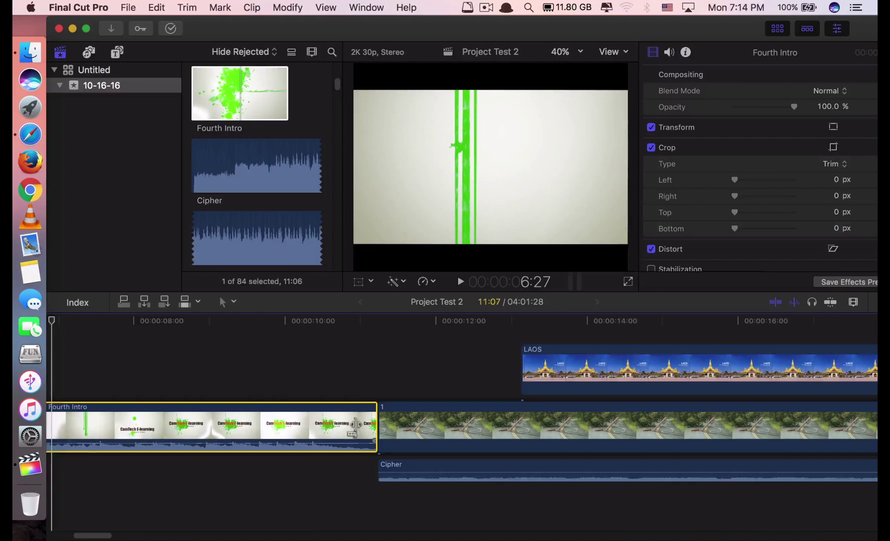
scroll(354, 426, right, 10)
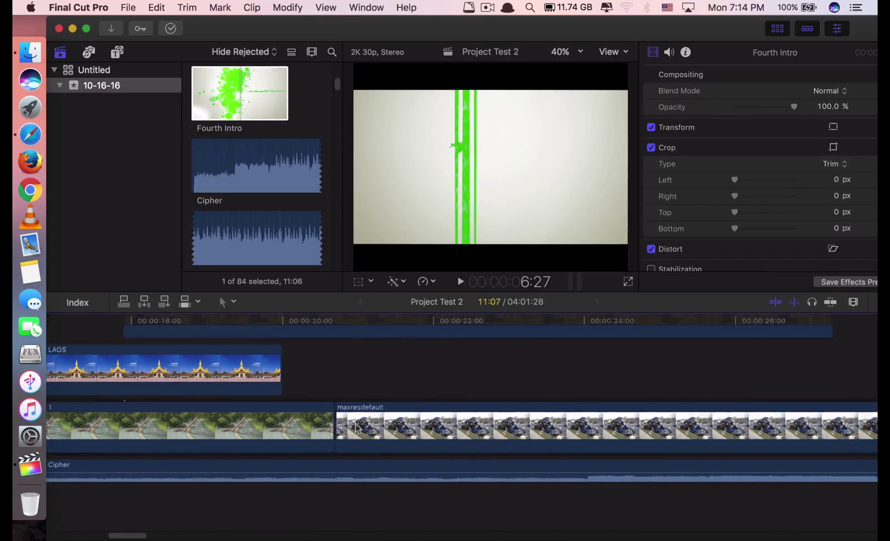
click(650, 421)
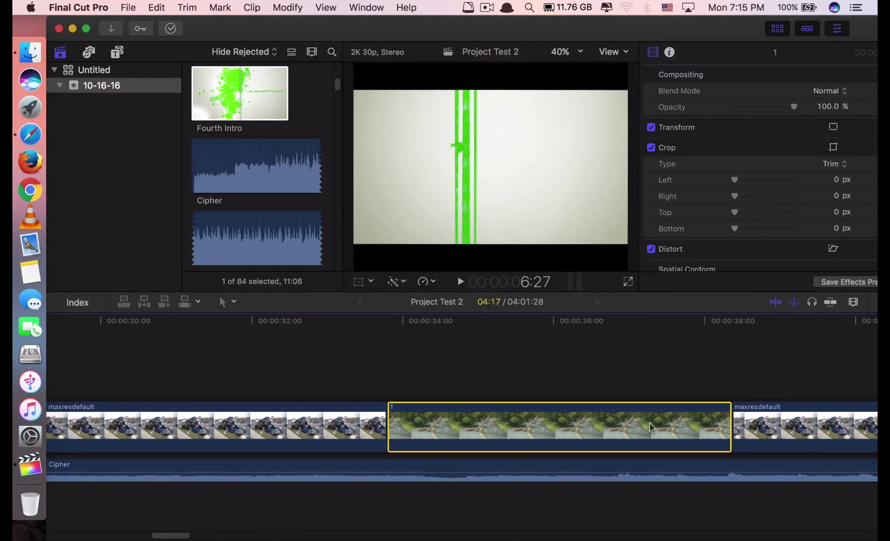
scroll(649, 425, right, 4)
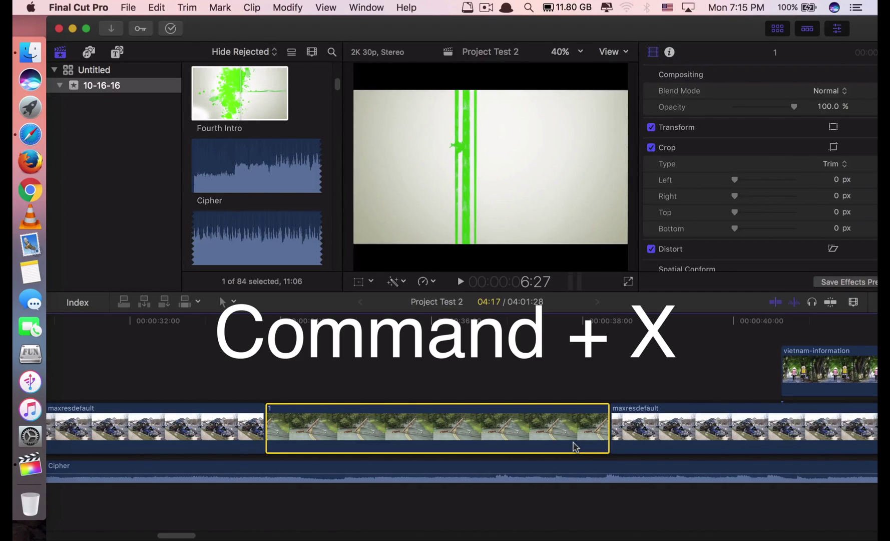
click(712, 448)
click(510, 429)
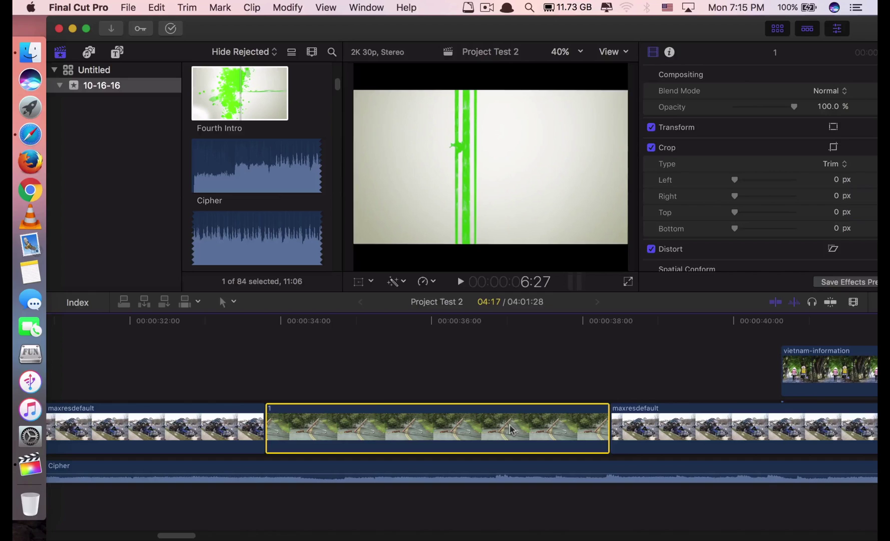
key(super+x)
Paste clip 1 after the last clip at the end of the storyline.
scroll(511, 429, right, 10)
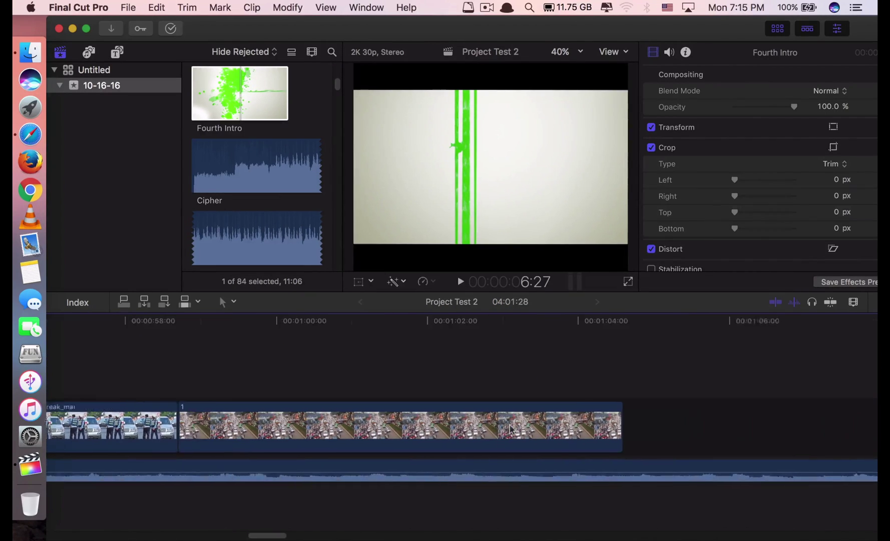
scroll(511, 429, right, 3)
click(515, 427)
click(488, 407)
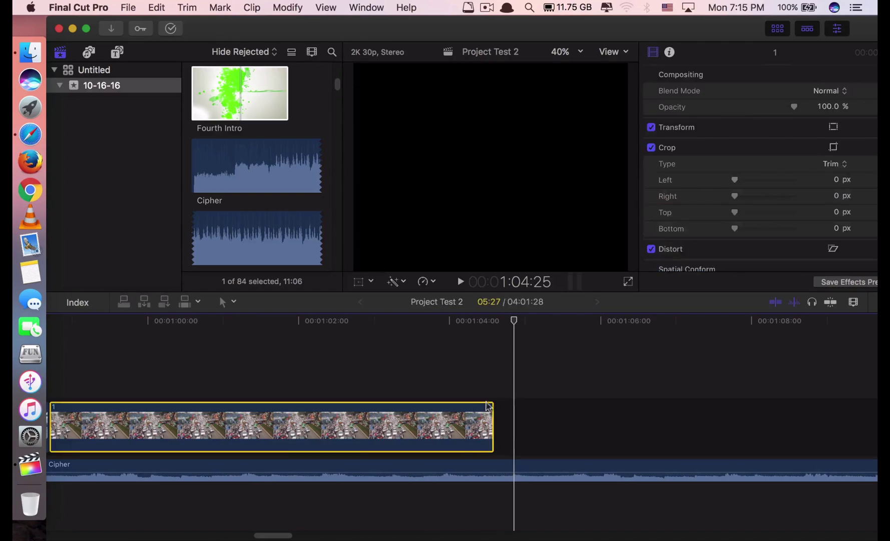
key(super+v)
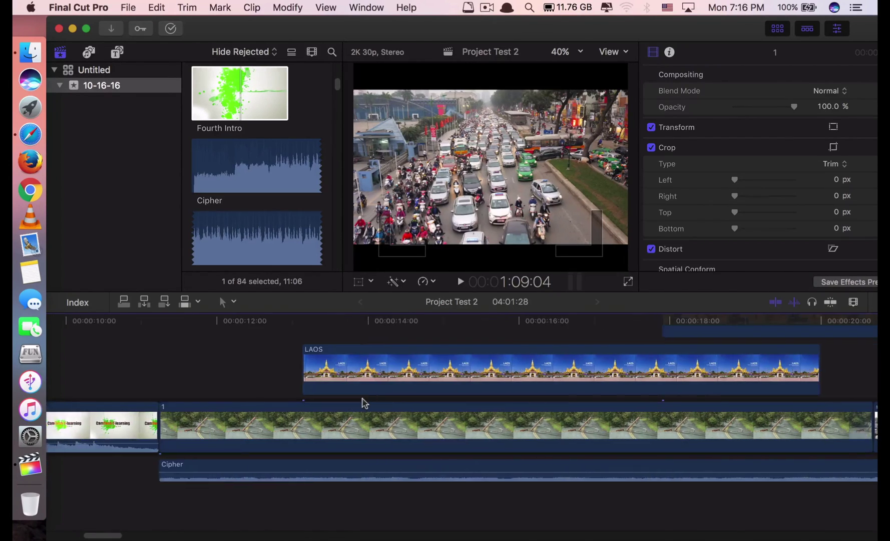
Check the maxresdefault clip and park the playhead near 24 seconds.
scroll(364, 403, left, 3)
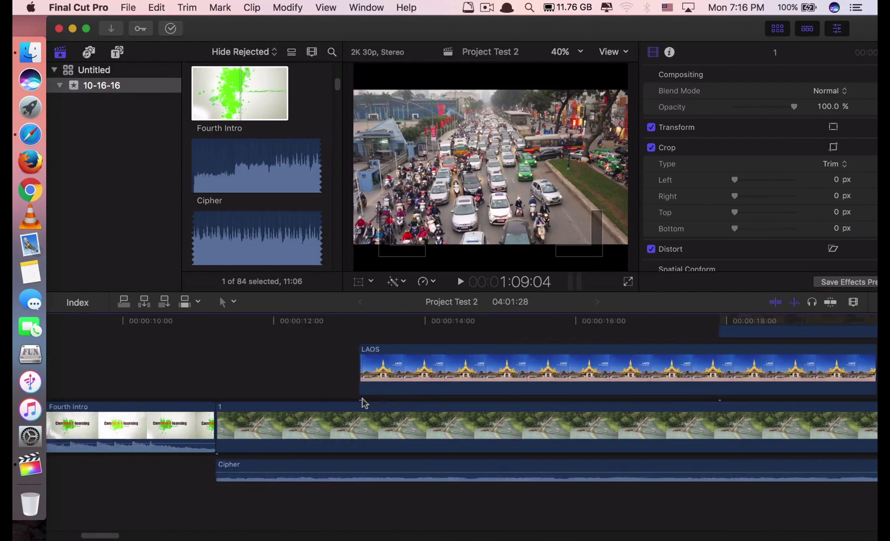
scroll(364, 403, right, 10)
scroll(406, 401, right, 3)
click(469, 425)
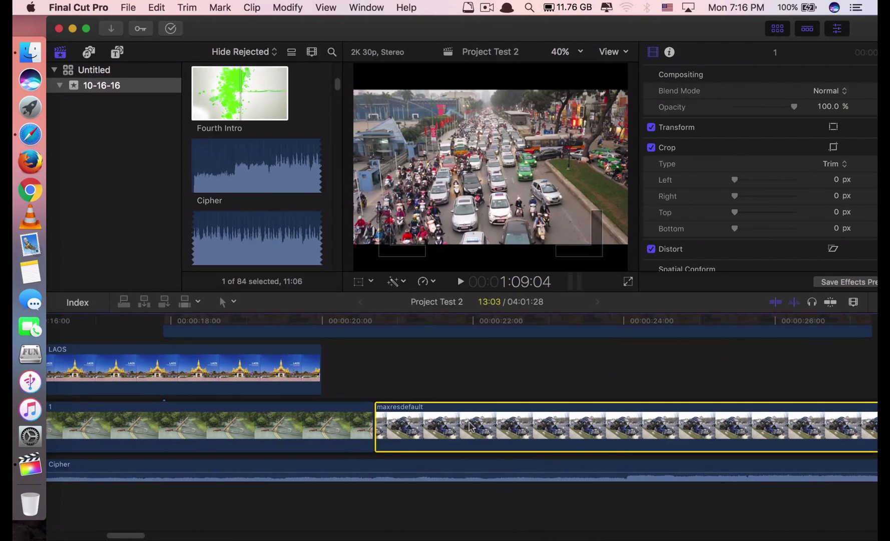
scroll(470, 425, right, 7)
scroll(442, 389, right, 3)
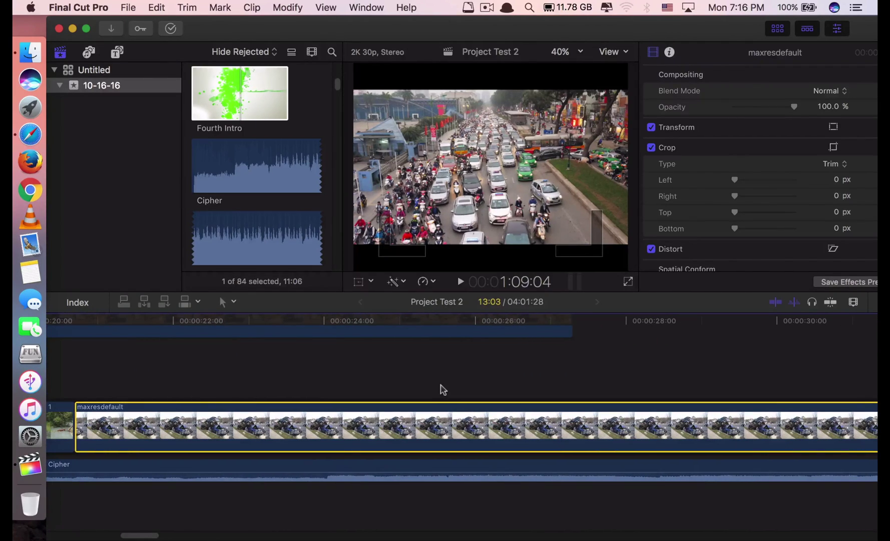
click(337, 399)
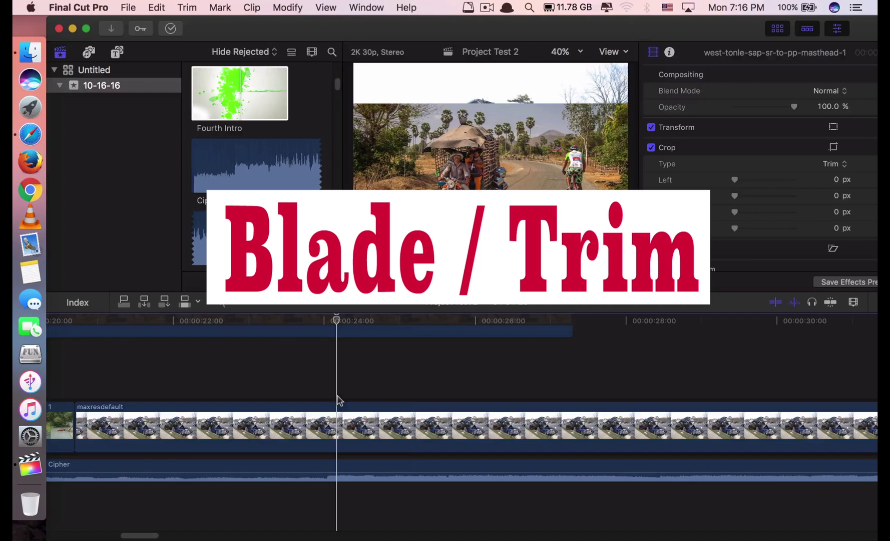
click(341, 398)
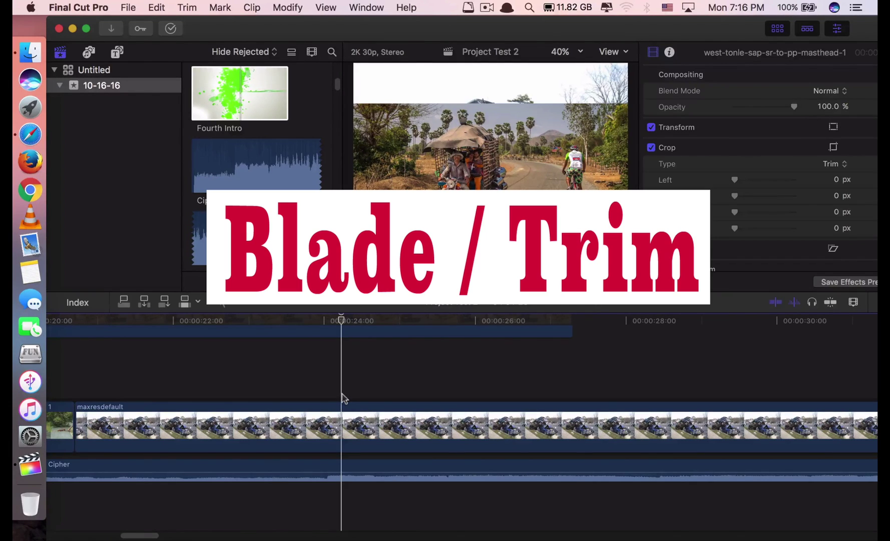
click(344, 430)
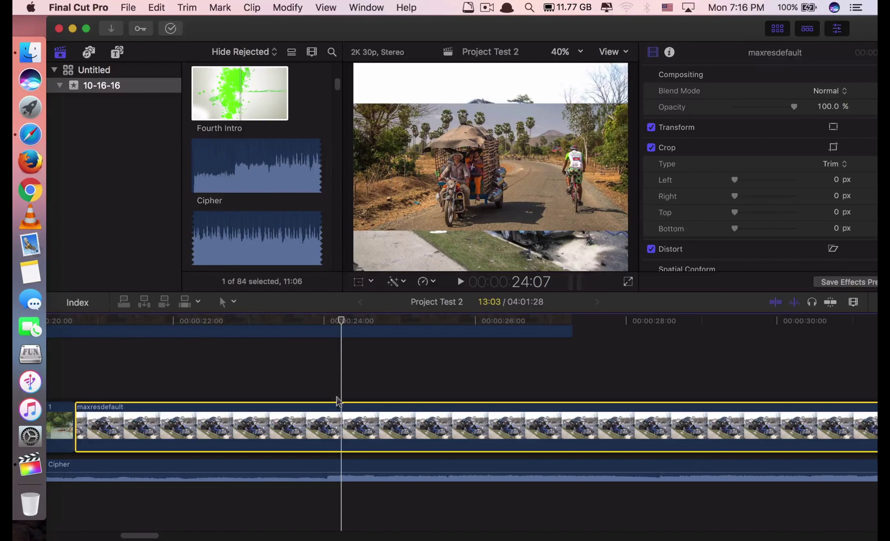
key(super+b)
key(super+minus)
click(465, 379)
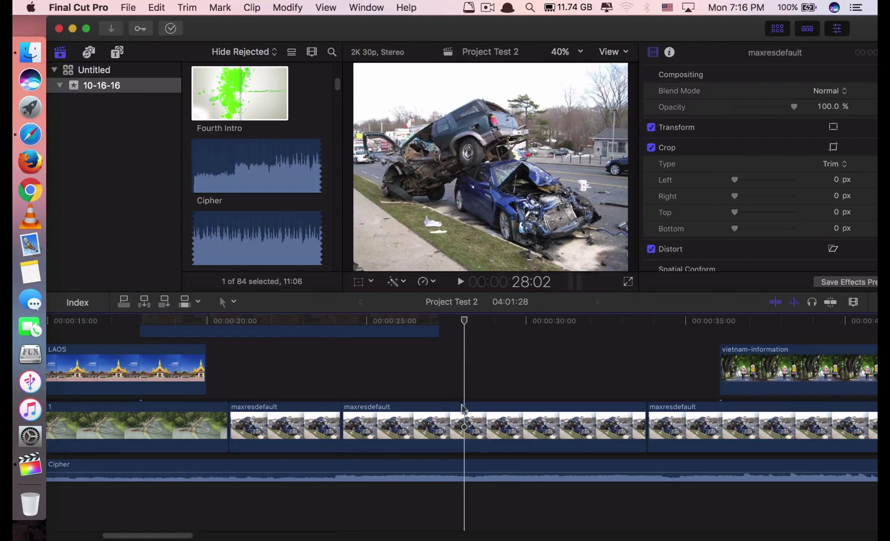
click(476, 422)
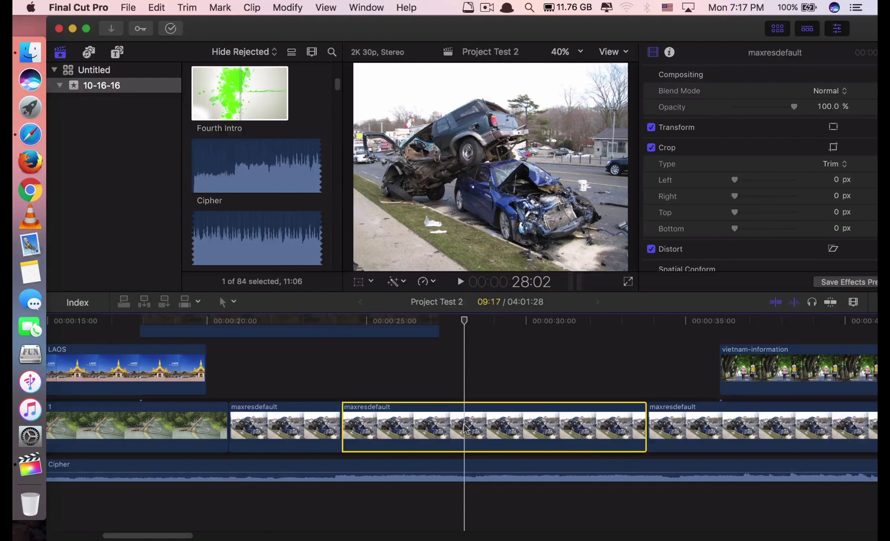
key(super+b)
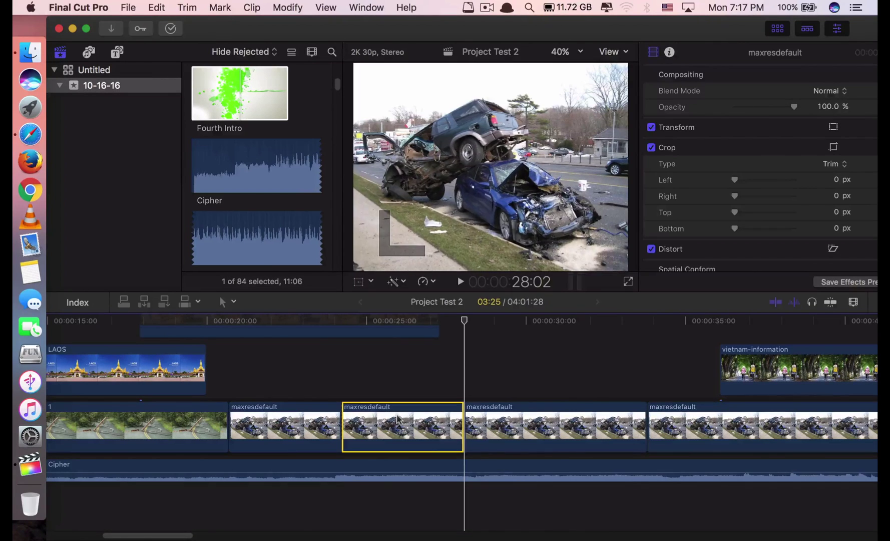
key(Delete)
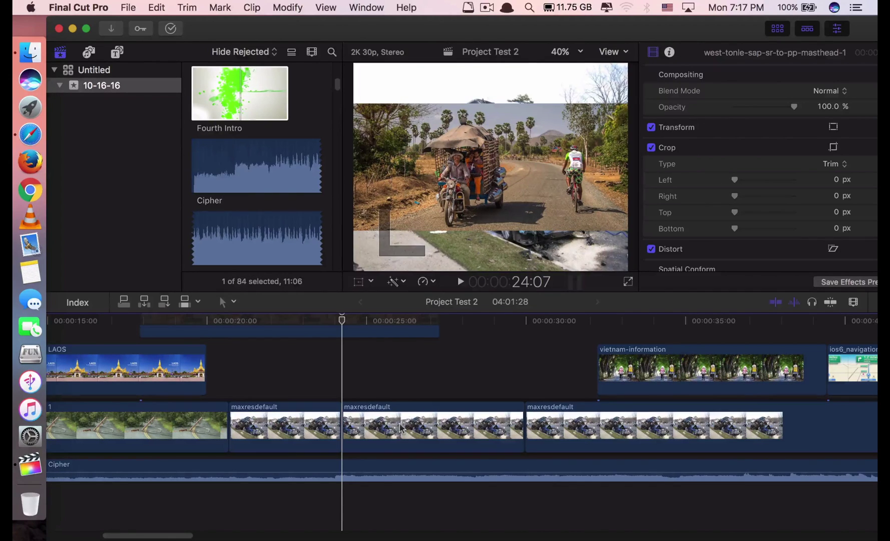
key(r)
drag(391, 408, 399, 462)
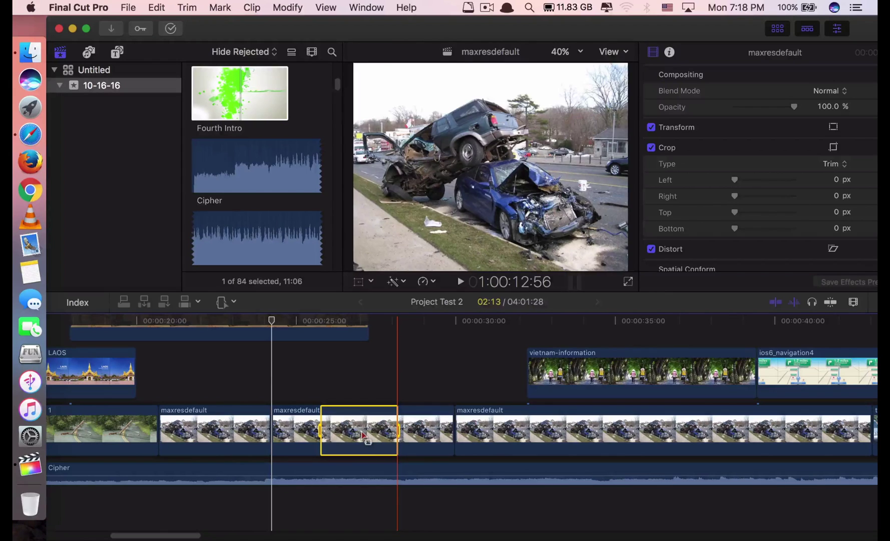
key(Delete)
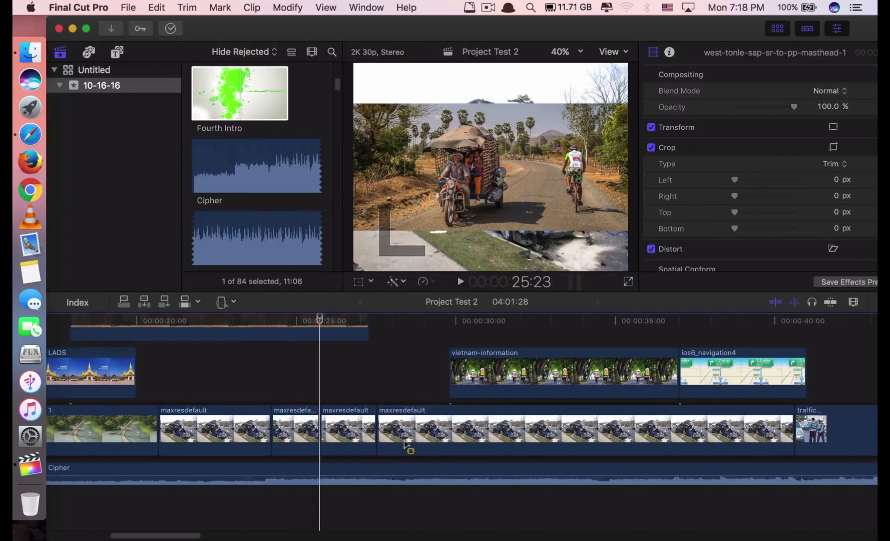
scroll(404, 443, left, 10)
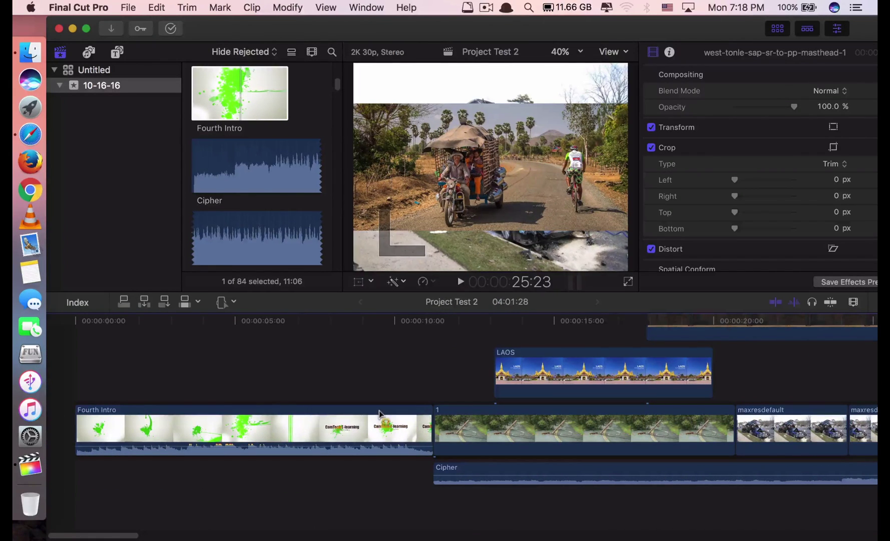
Mark and delete the end of Fourth Intro, then undo the deletion.
drag(380, 424, 428, 437)
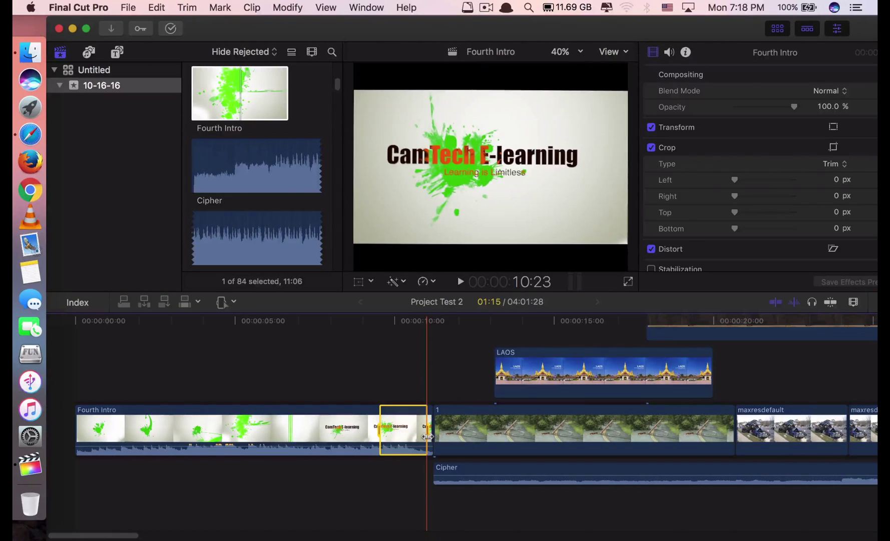
key(Delete)
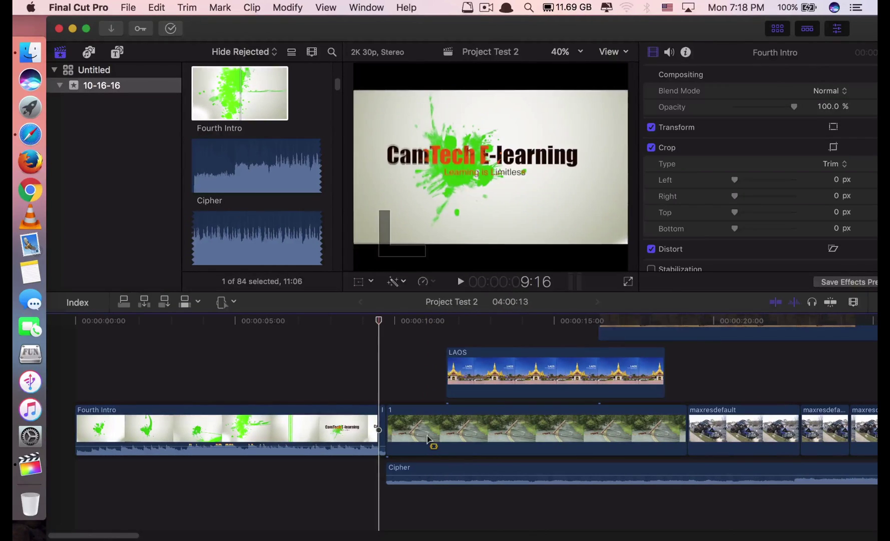
scroll(428, 439, right, 3)
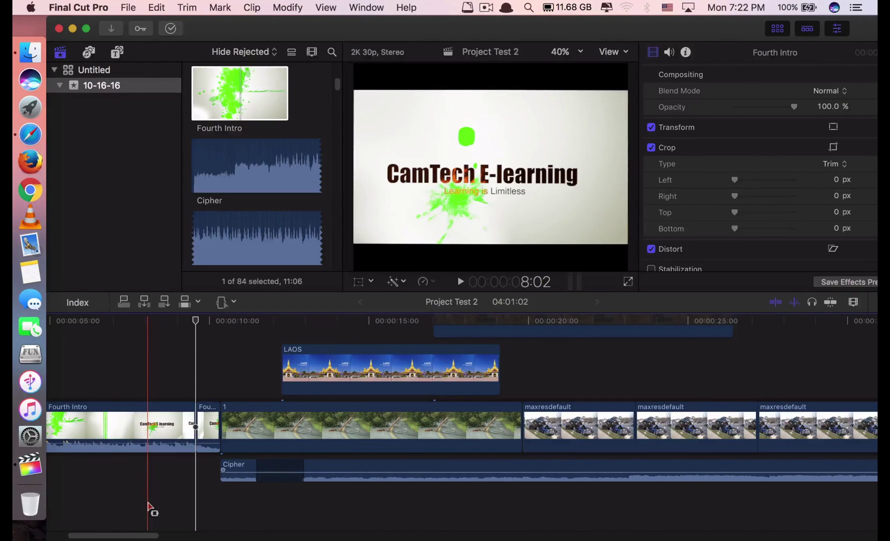
key(super+v)
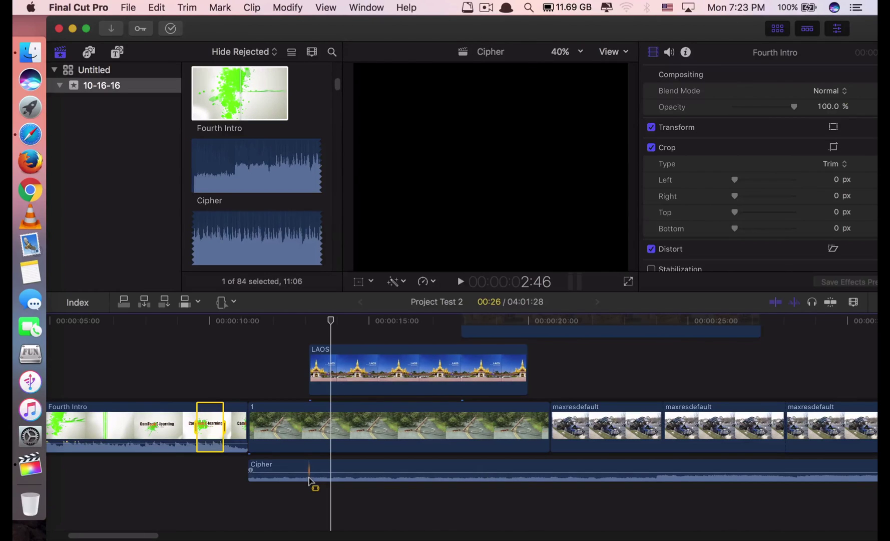
Redo, then undo back to the shortened, split Fourth Intro at 04:01:02.
key(super+shift+z)
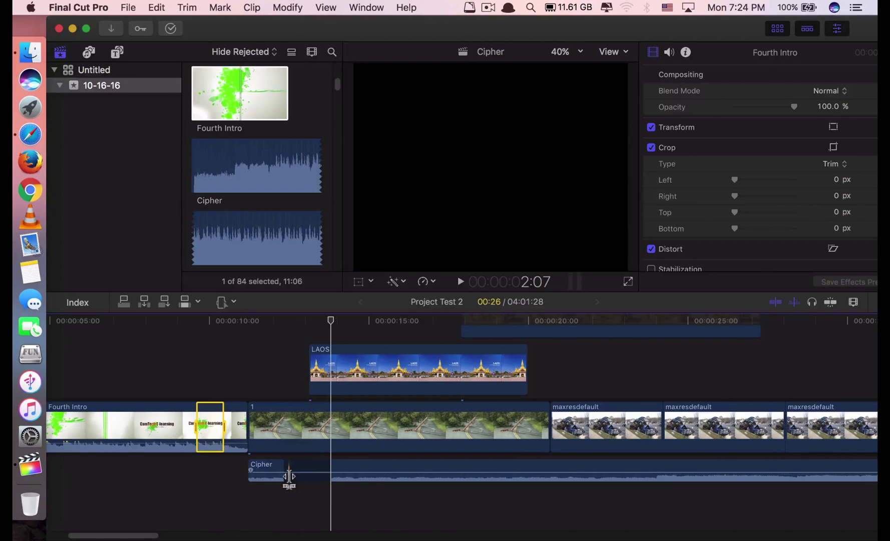
key(super+z)
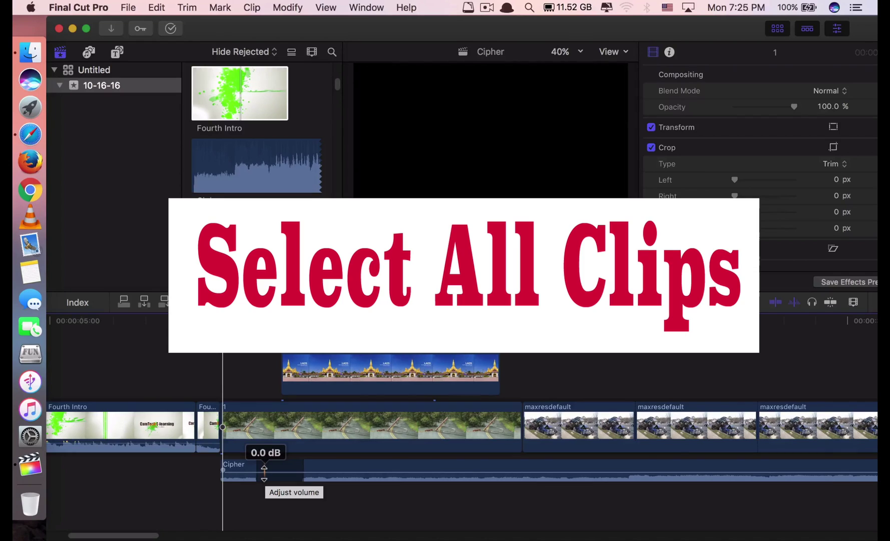
scroll(263, 473, left, 1)
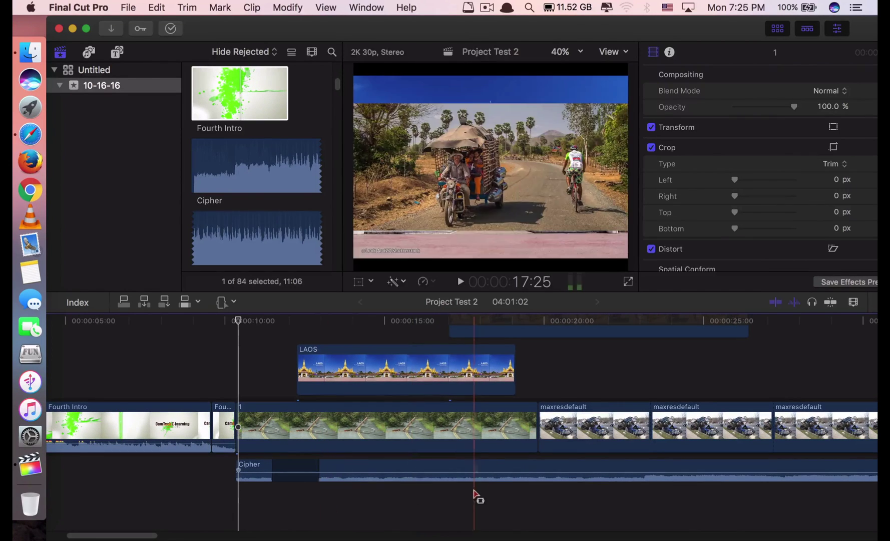
click(440, 495)
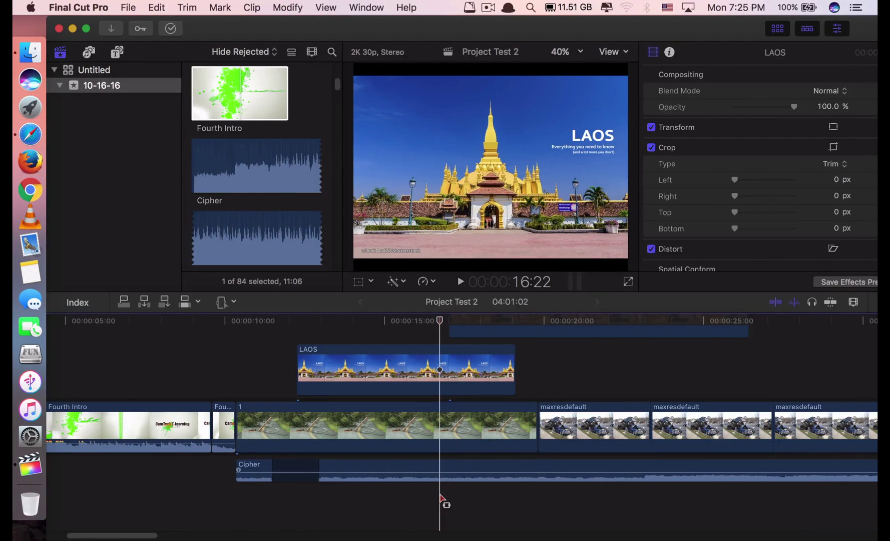
key(super+a)
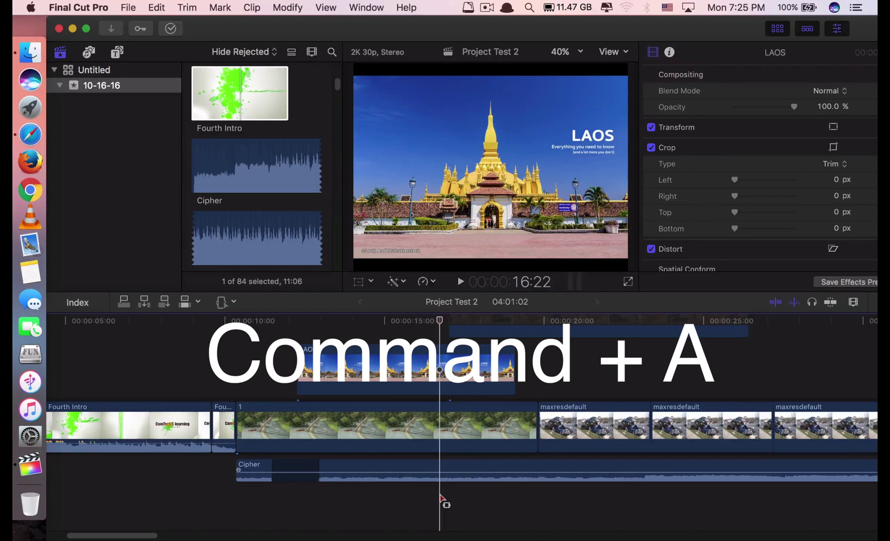
key(super+a)
scroll(440, 495, up, 5)
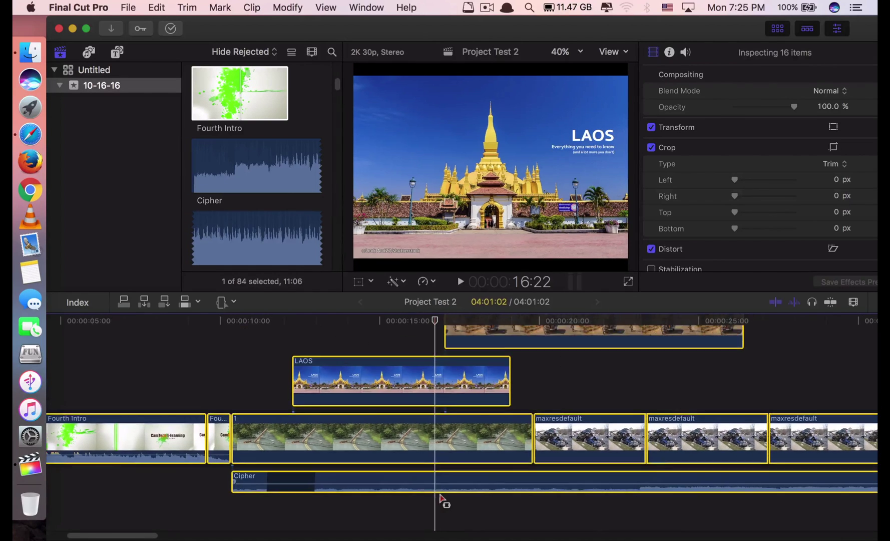
scroll(440, 497, down, 3)
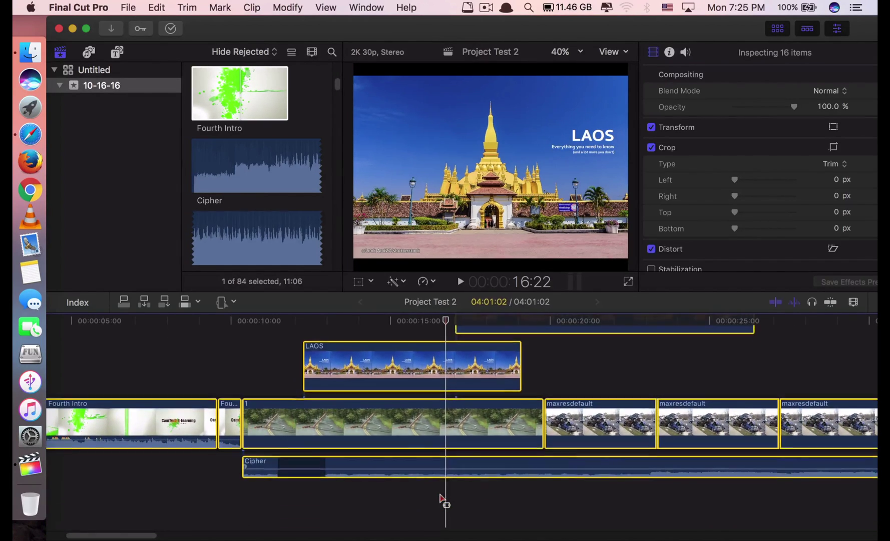
scroll(436, 416, down, 3)
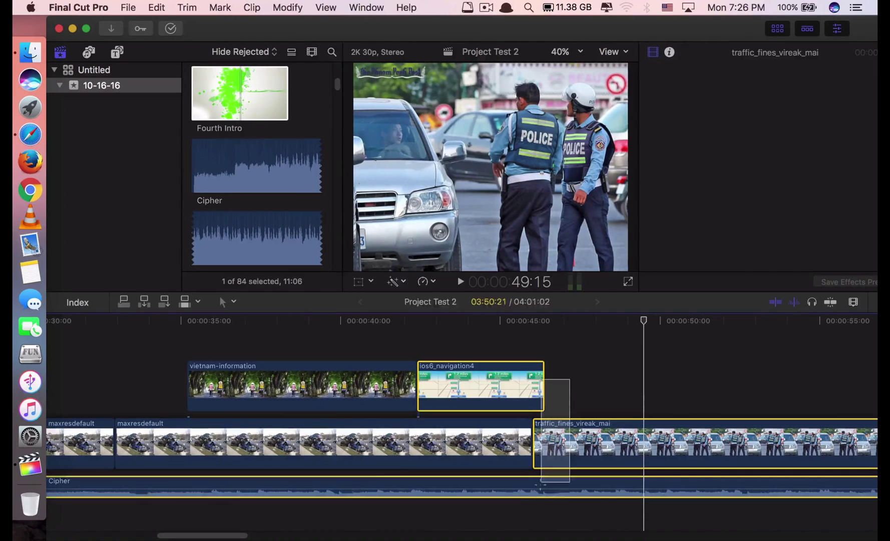
drag(537, 379, 179, 379)
drag(179, 419, 119, 516)
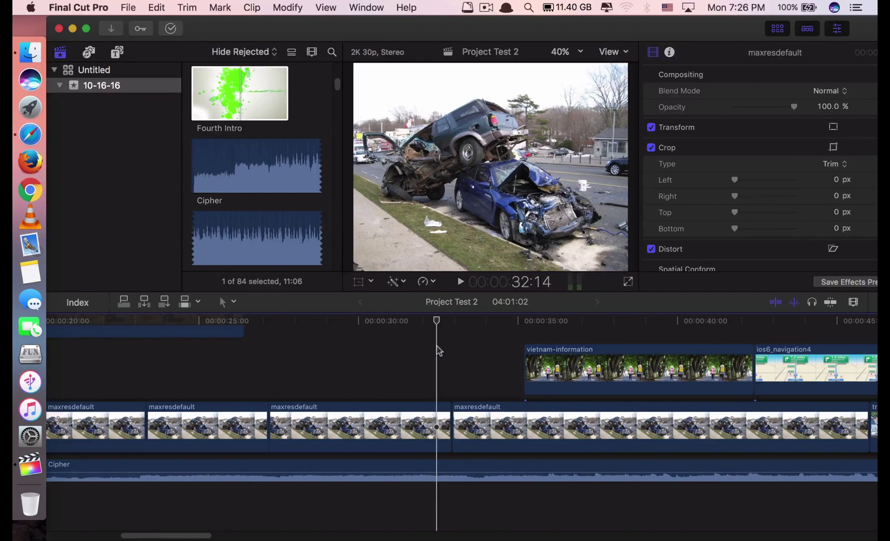
key(super+a)
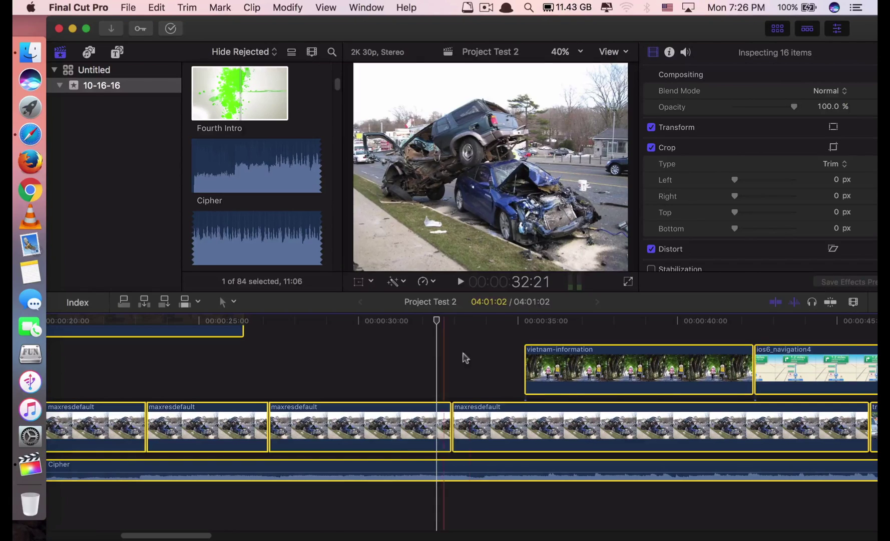
click(481, 364)
scroll(483, 364, left, 1)
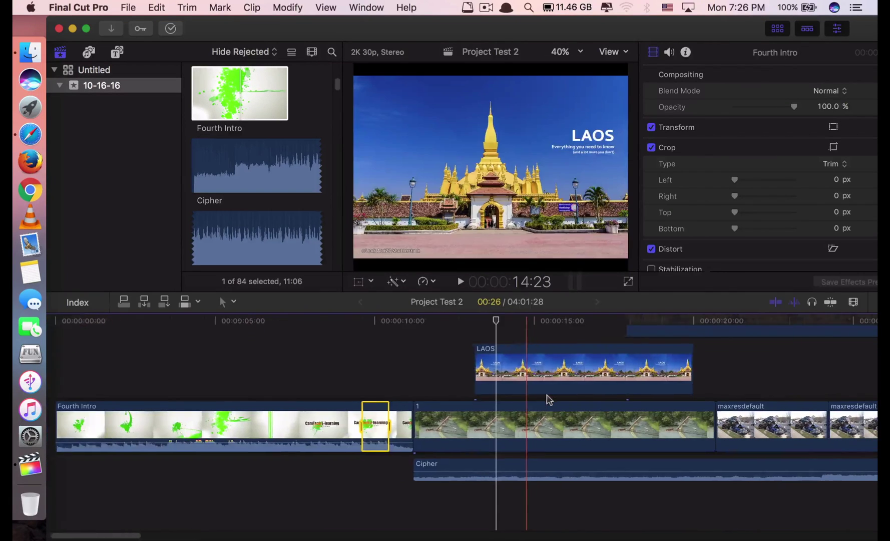
scroll(548, 397, right, 5)
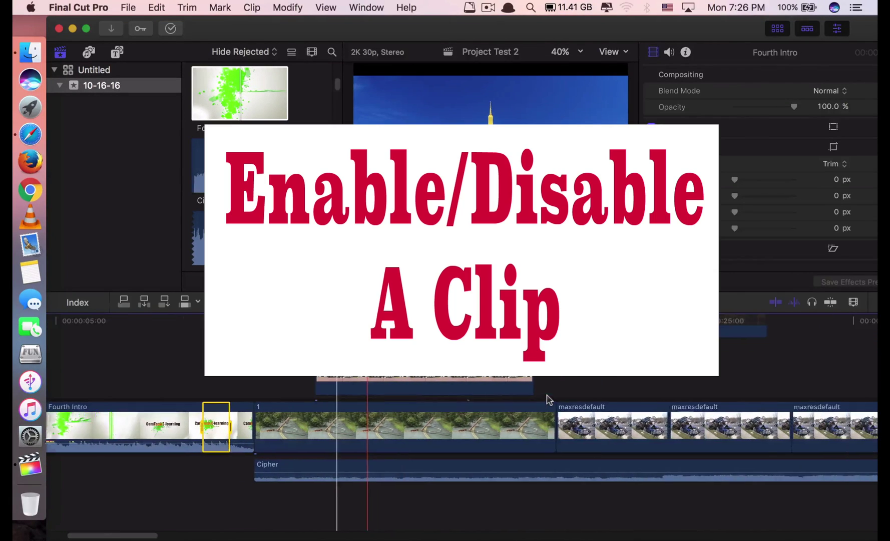
Play the project from a chosen start point to preview it.
scroll(549, 398, right, 3)
scroll(351, 390, left, 3)
click(238, 380)
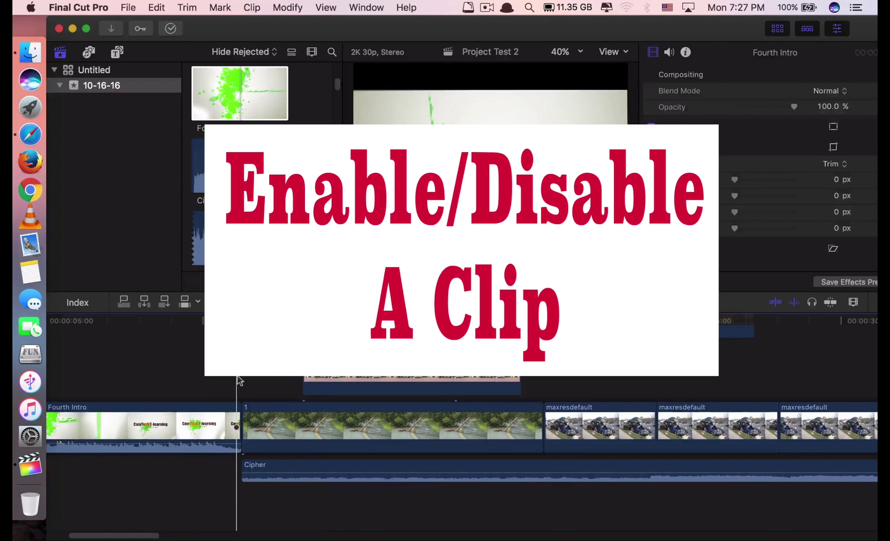
key(space)
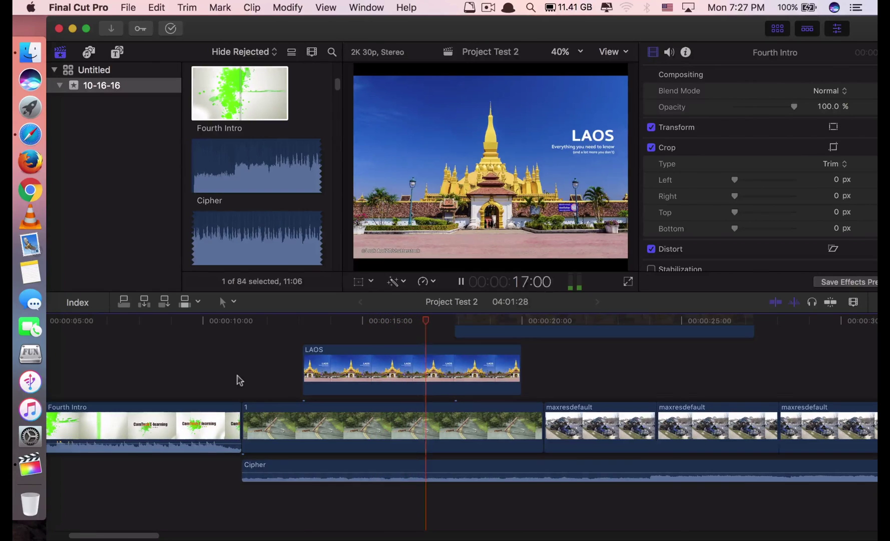
key(space)
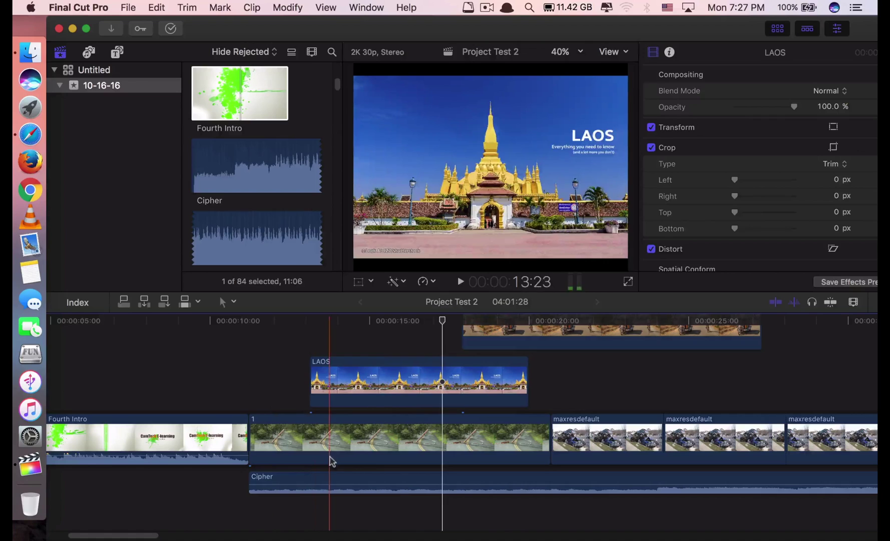
Disable the Cipher music clip, preview without it, then re-enable it.
click(262, 484)
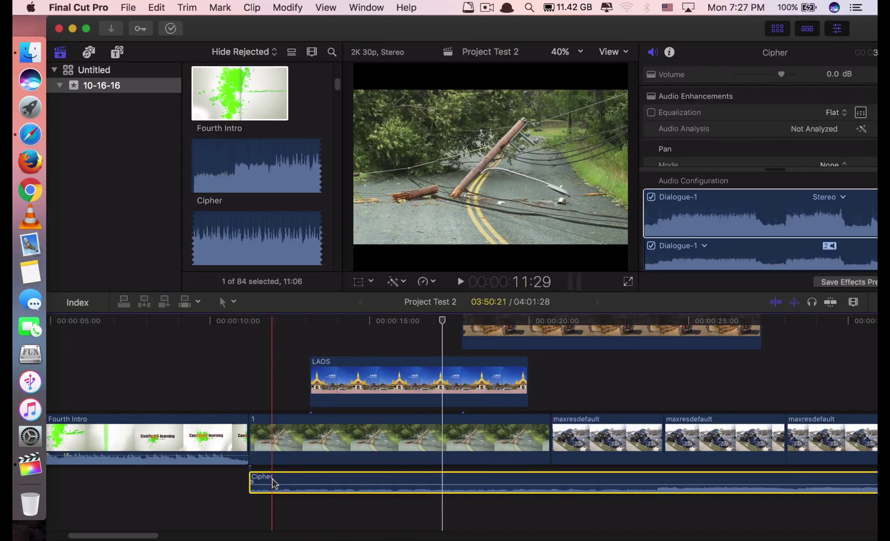
key(v)
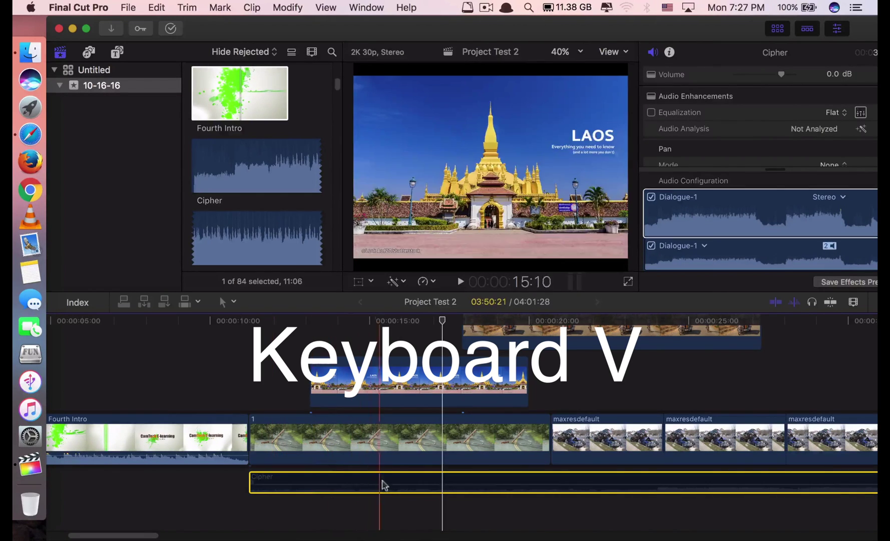
click(256, 399)
key(space)
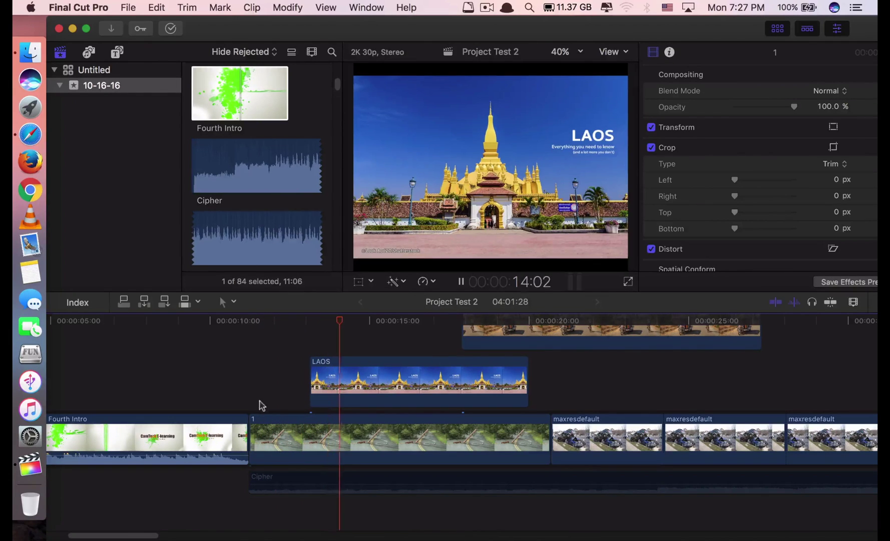
click(374, 402)
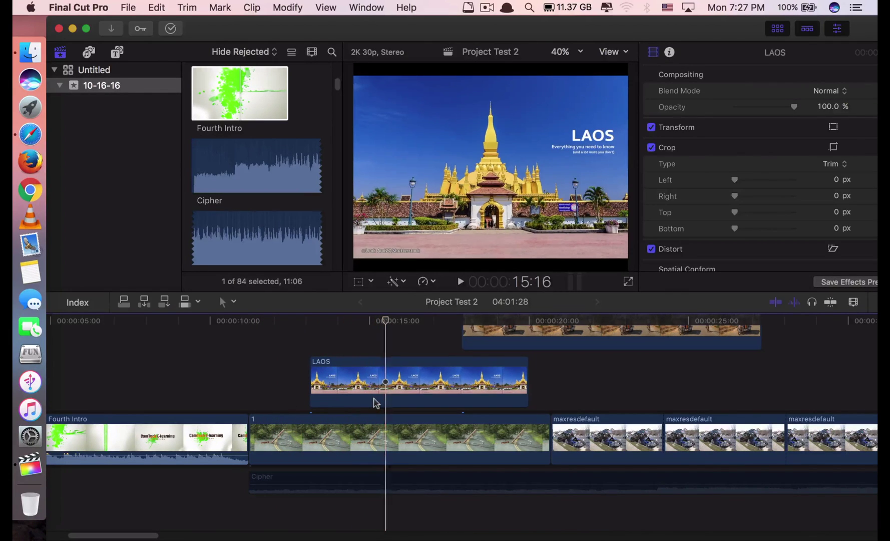
click(342, 481)
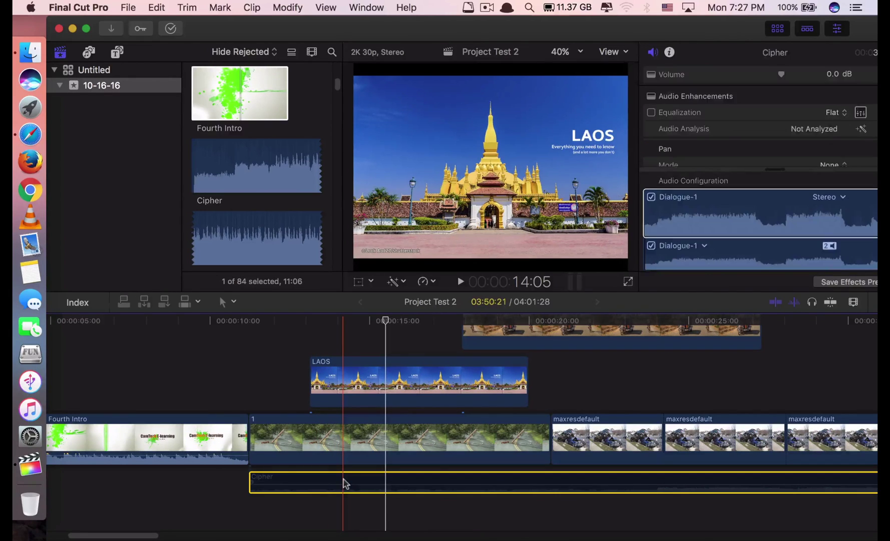
key(v)
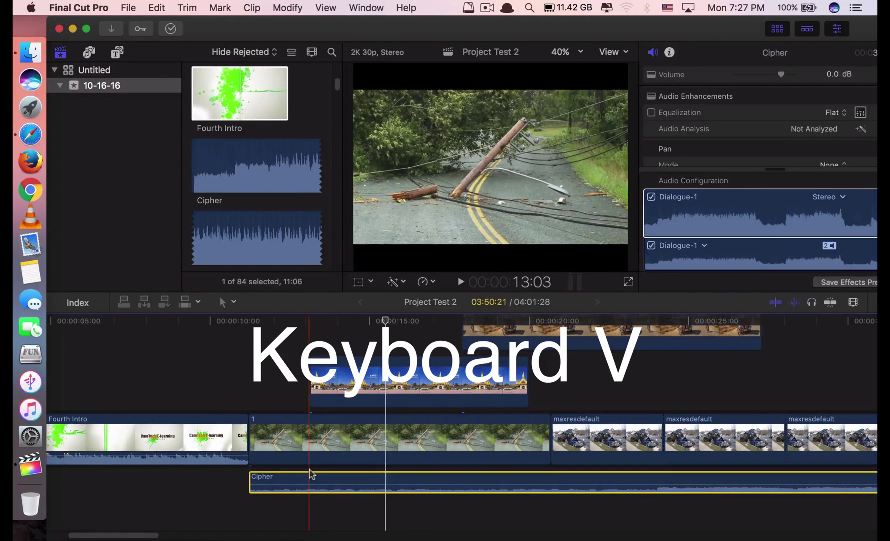
click(366, 388)
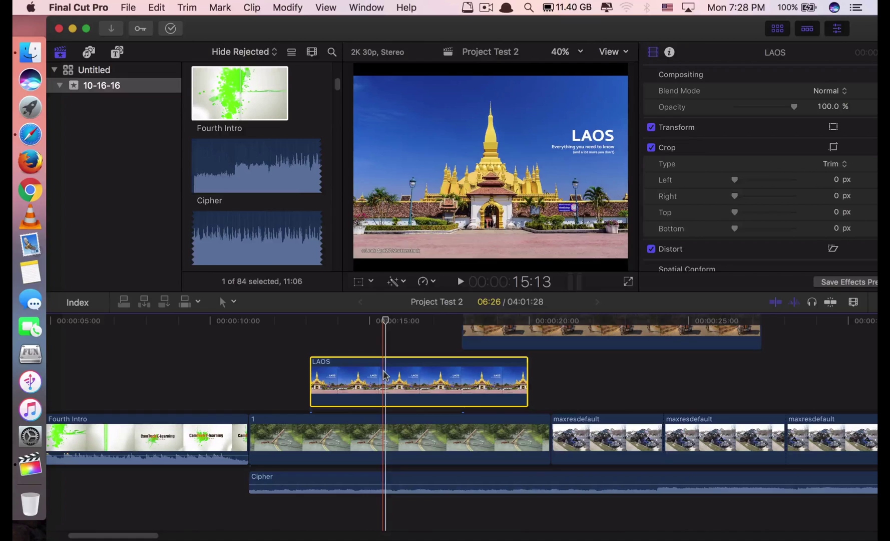
Disable clip 1, play the timeline without it, then re-enable clip 1.
scroll(384, 376, up, 3)
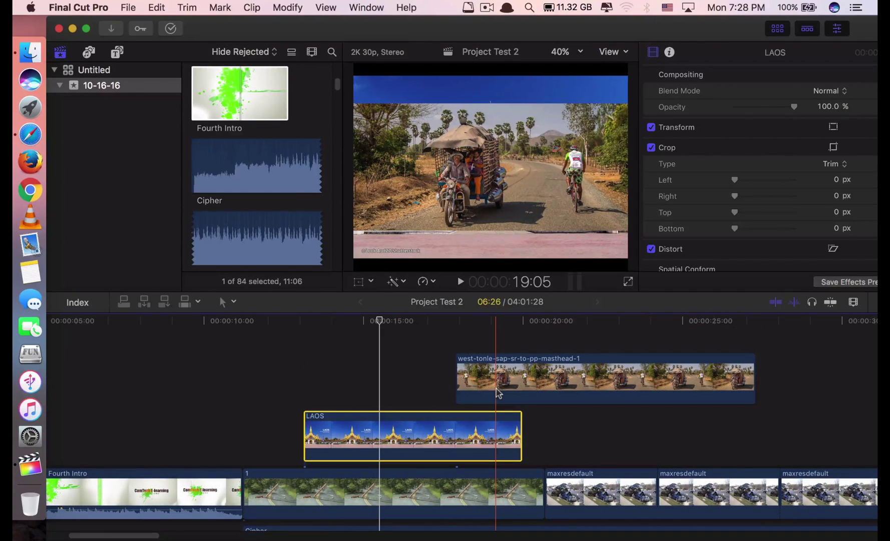
scroll(499, 393, down, 2)
click(498, 440)
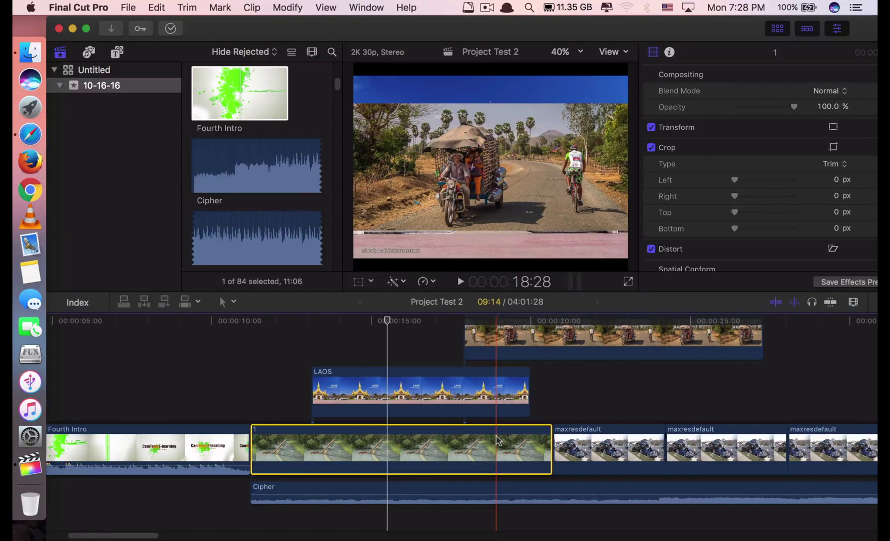
key(v)
click(250, 394)
key(space)
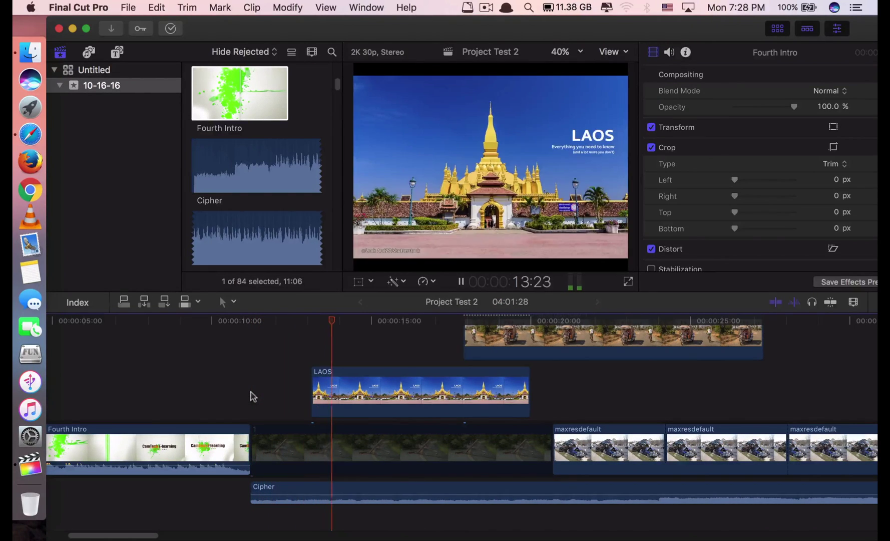
click(305, 429)
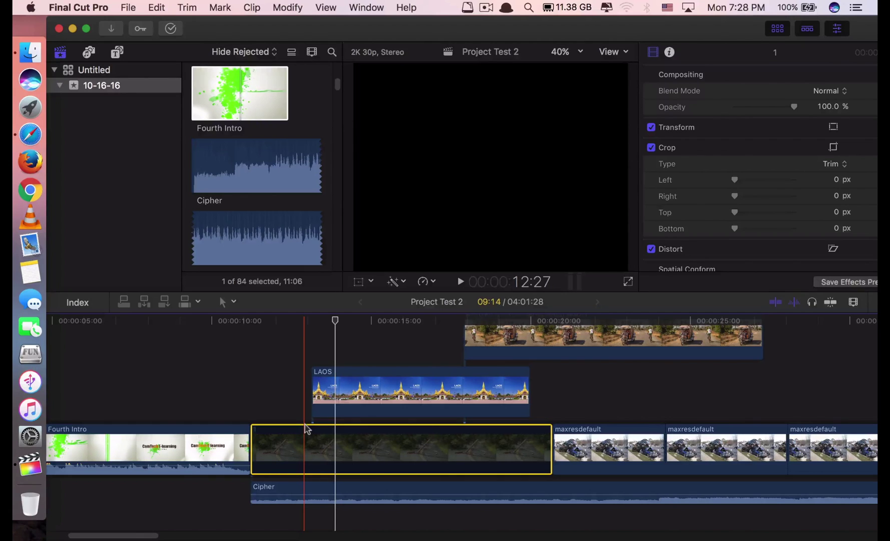
key(v)
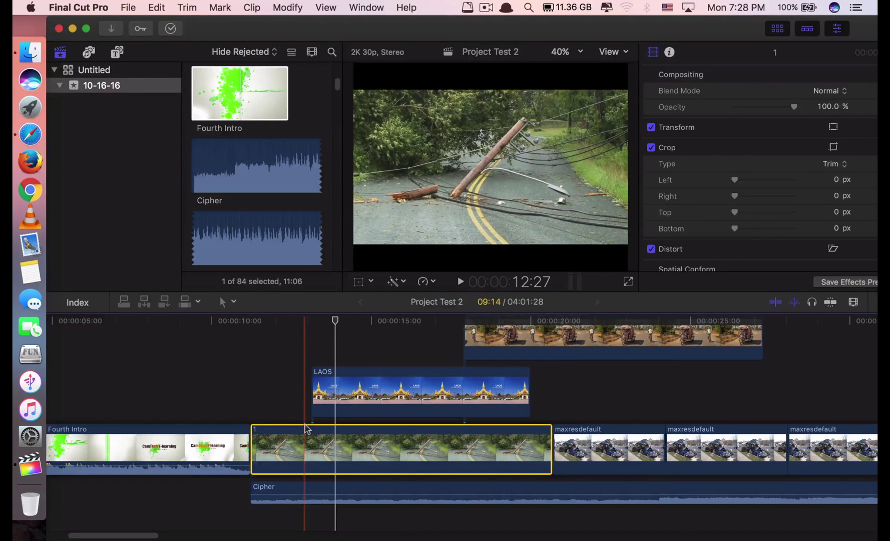
scroll(307, 428, up, 1)
scroll(307, 428, right, 1)
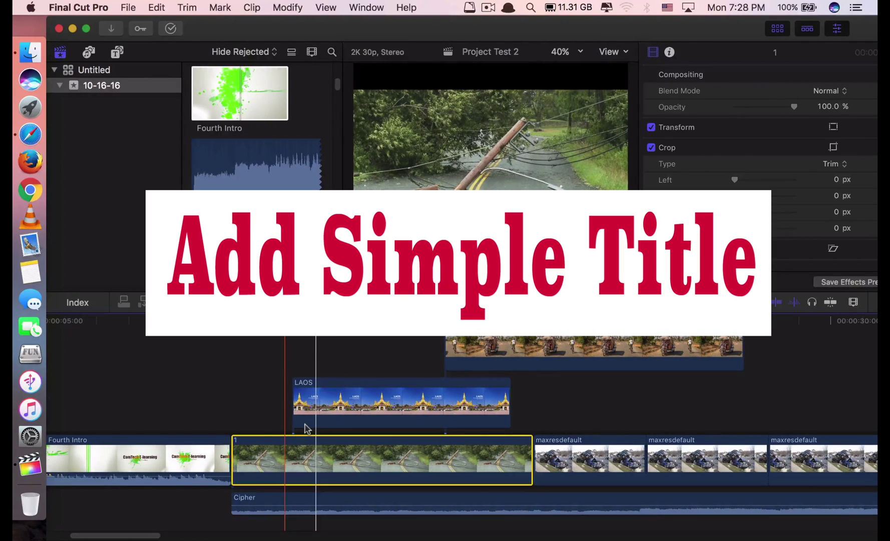
Add a Basic Title at the playhead over clip 1.
click(268, 432)
click(268, 446)
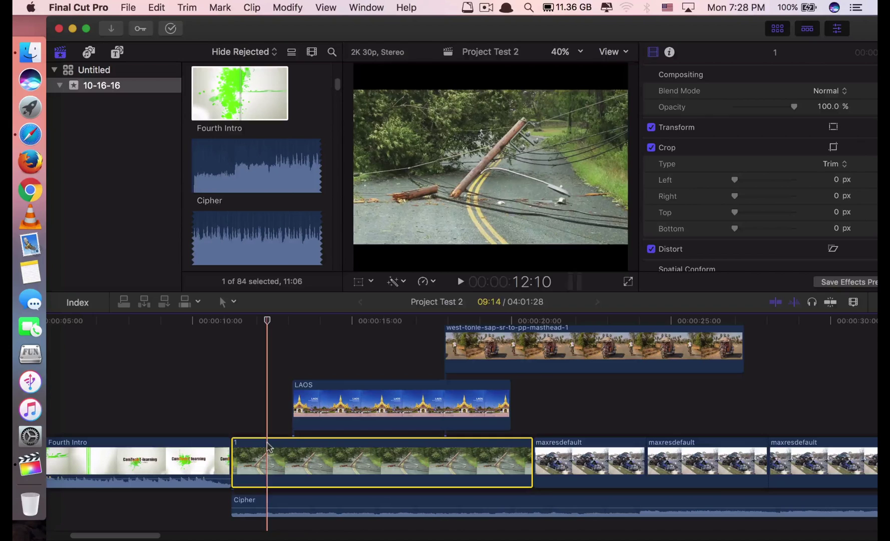
key(ctrl+t)
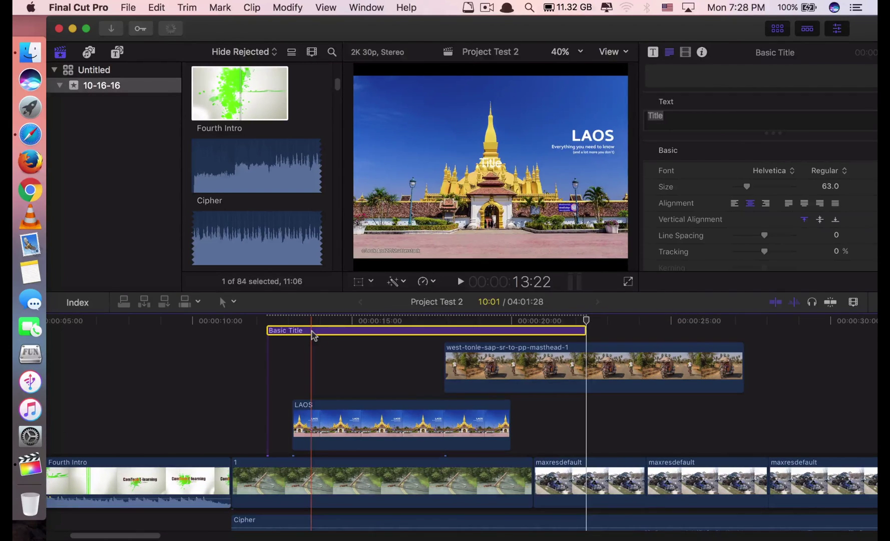
key(Up)
click(357, 395)
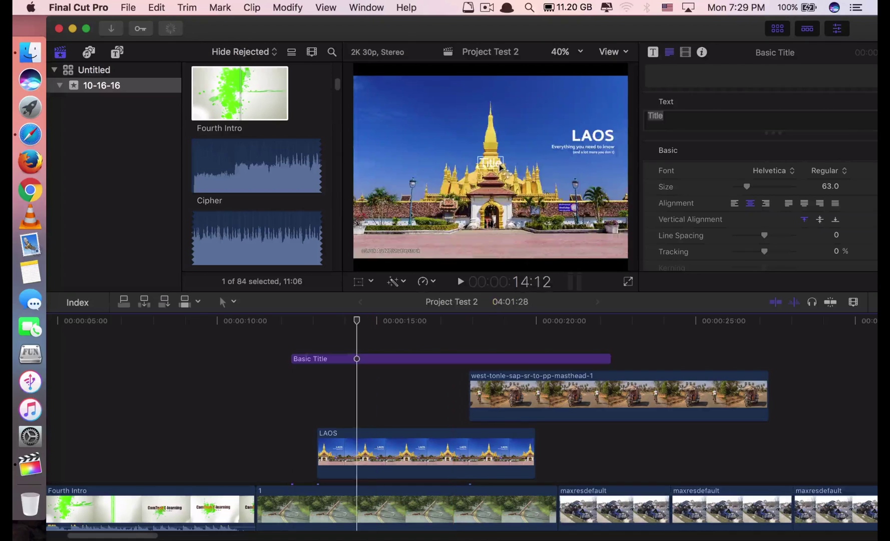
Change the title text to 'Testing', set size 154, and move it near the frame top.
double_click(490, 163)
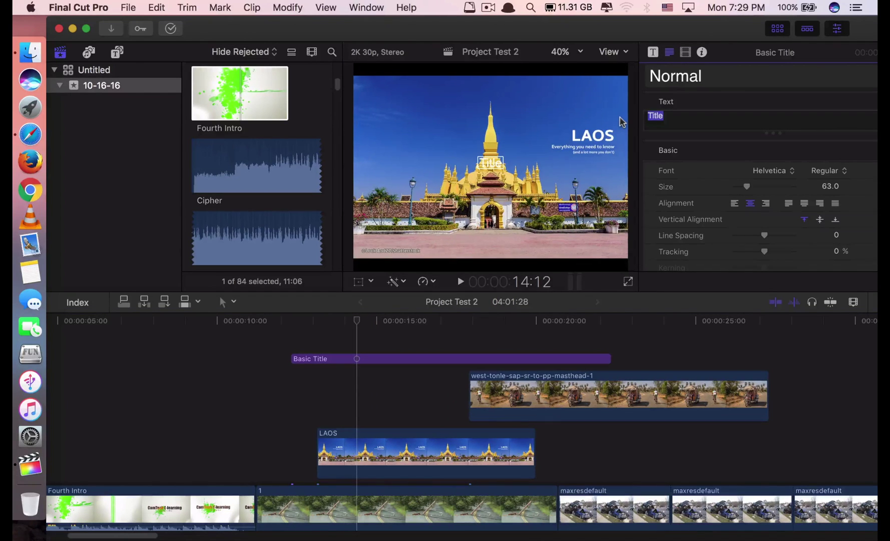
text(Testing)
scroll(761, 151, down, 3)
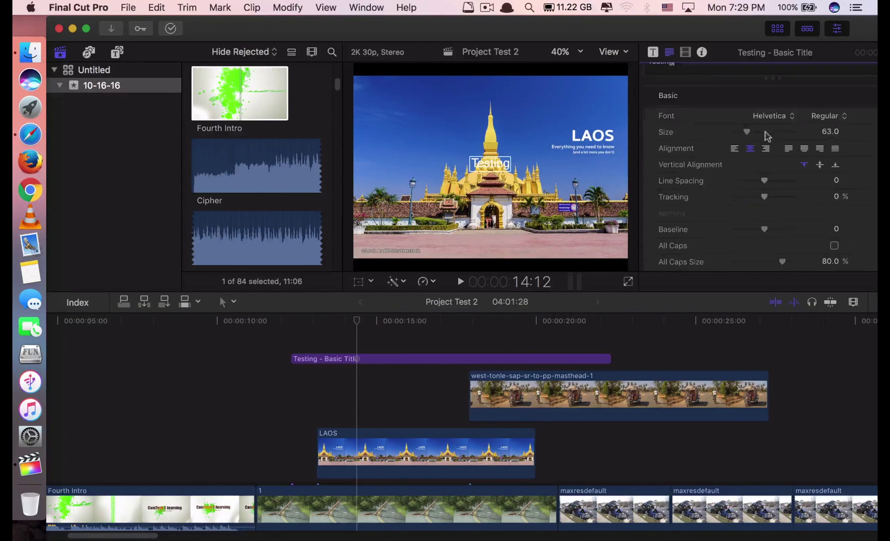
drag(765, 133, 767, 133)
drag(493, 167, 493, 112)
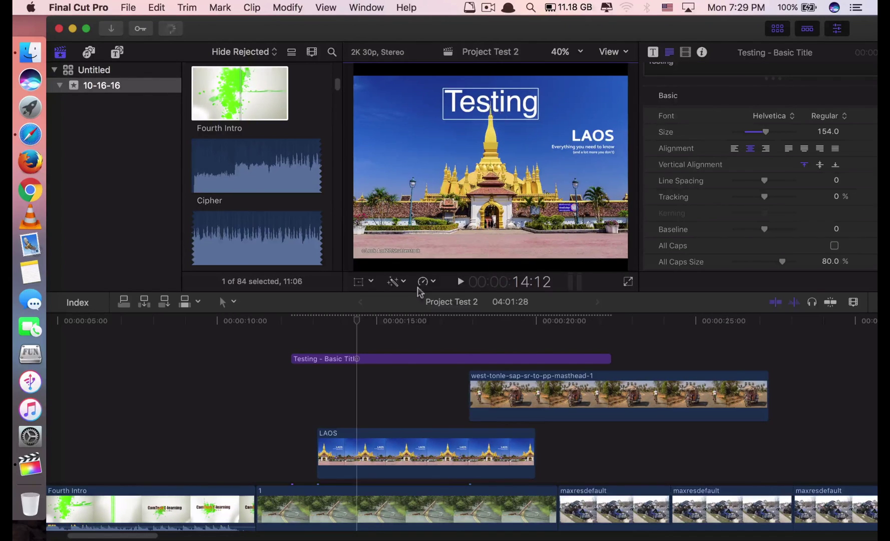
Preview the Testing title by playing from just before it.
click(275, 347)
key(space)
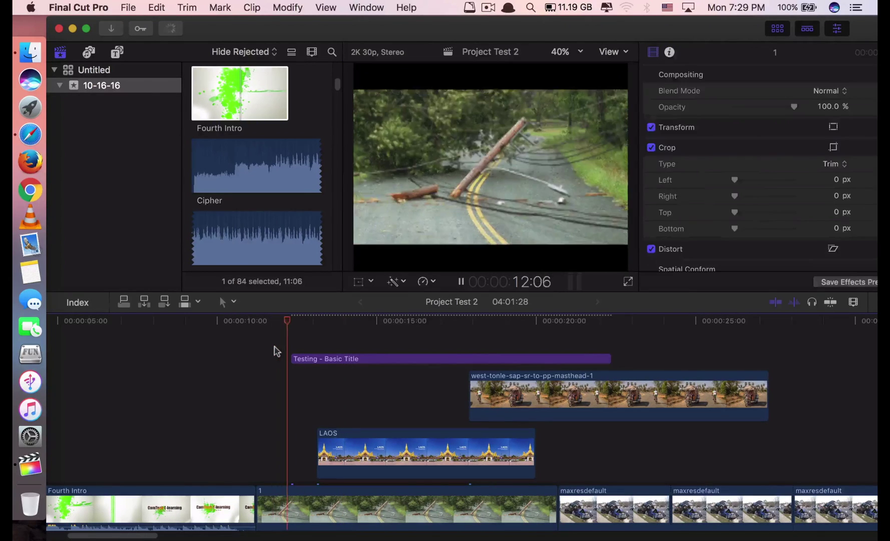
key(space)
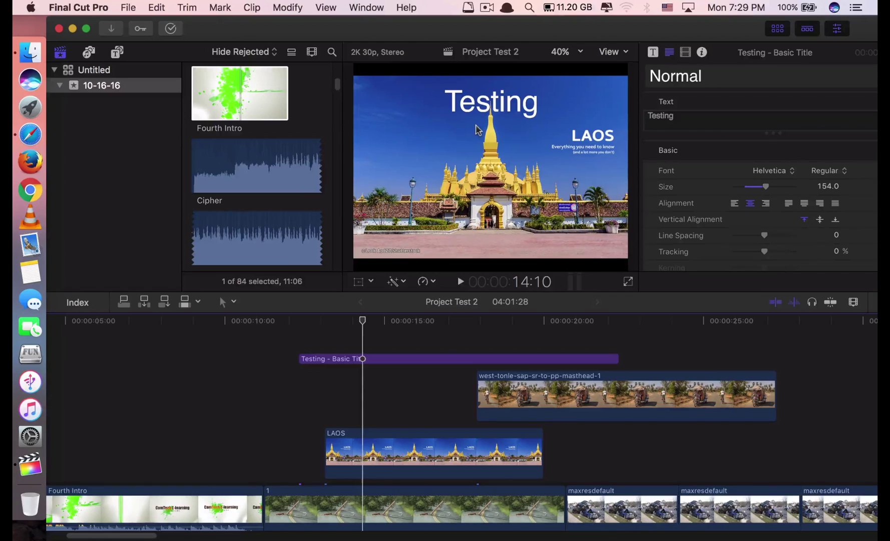
key(ctrl+t)
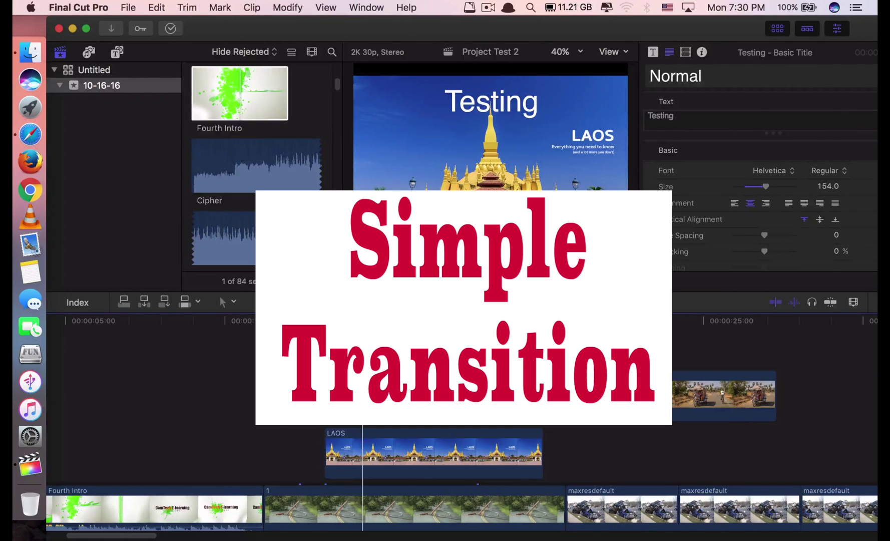
Add cross-dissolves to both ends of clip 1, accepting ripple trim, and select the first one.
click(280, 501)
scroll(280, 501, left, 2)
scroll(281, 501, down, 3)
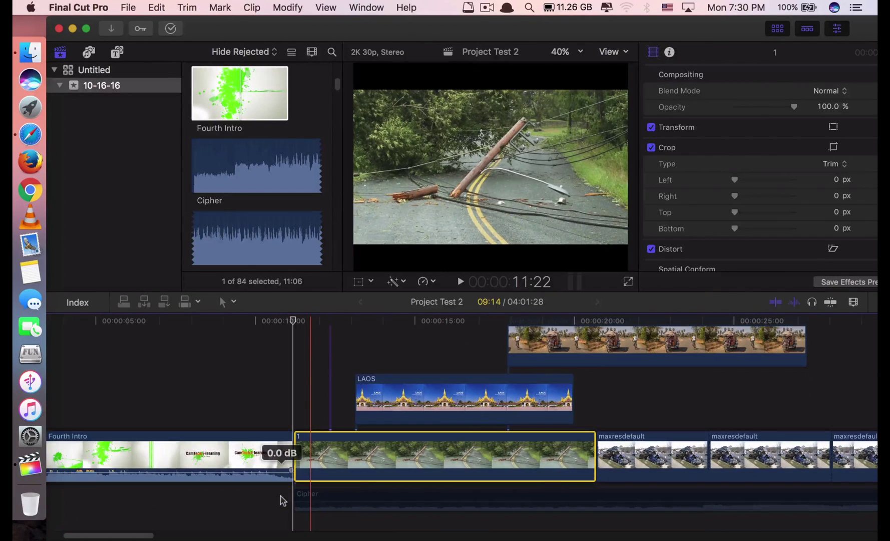
key(super+t)
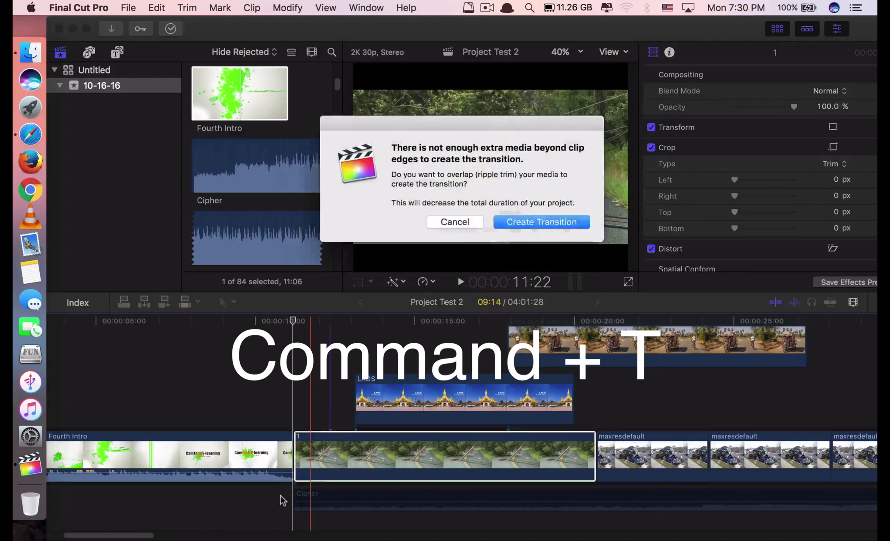
click(526, 225)
click(254, 420)
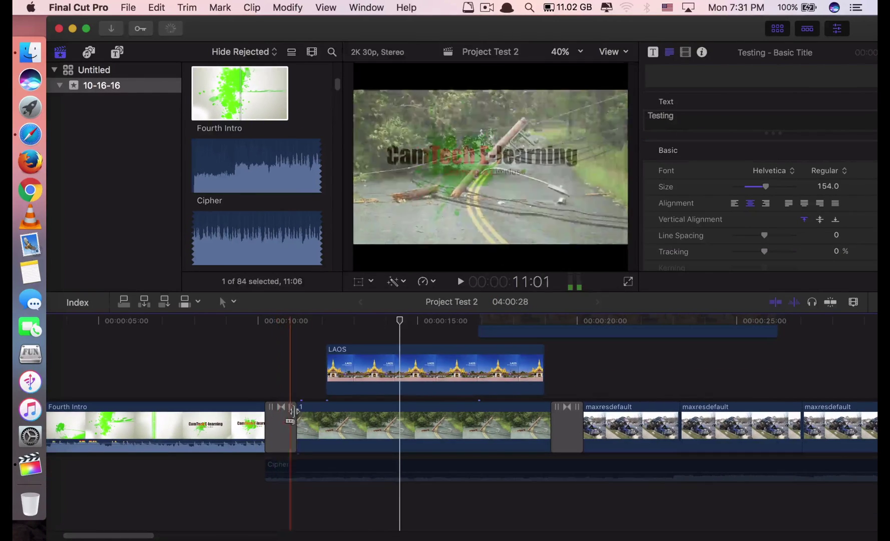
click(303, 428)
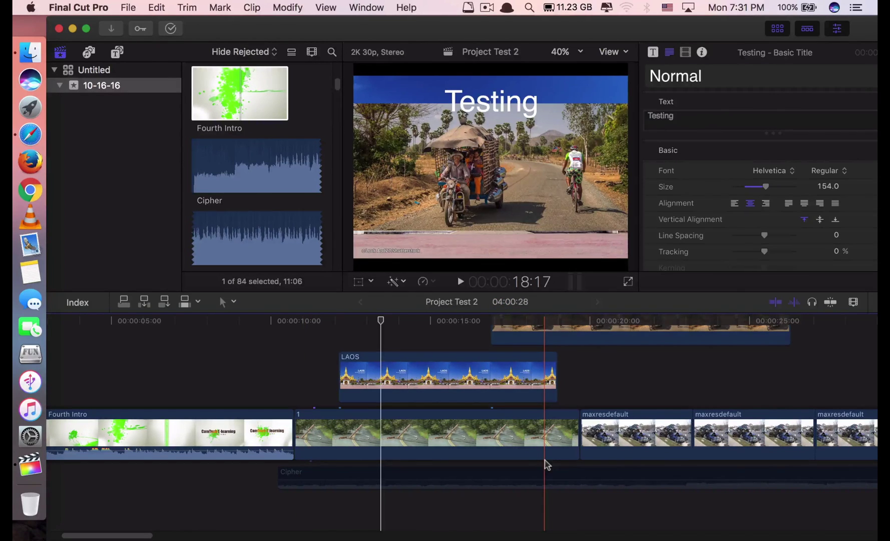
scroll(547, 465, up, 5)
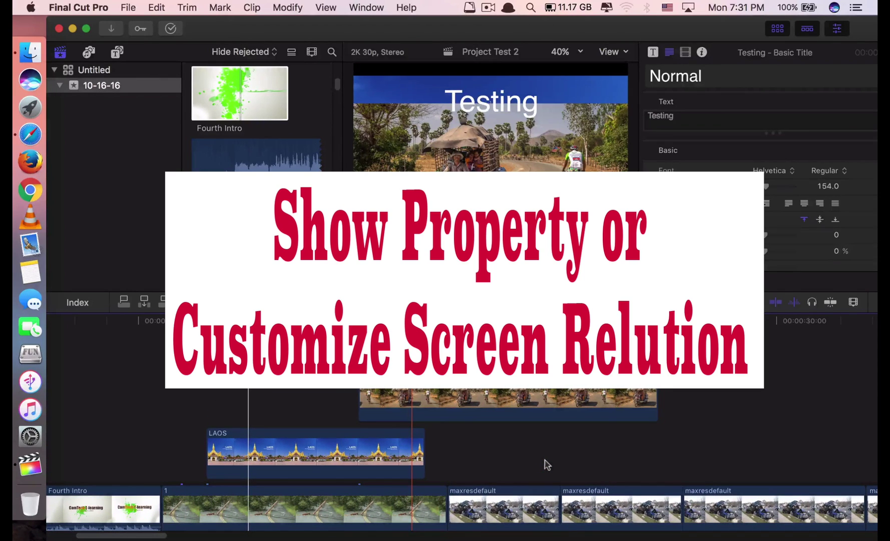
Show Project Test 2's properties (2048x1556, 30p) with the playhead in the cyclist clip.
click(537, 454)
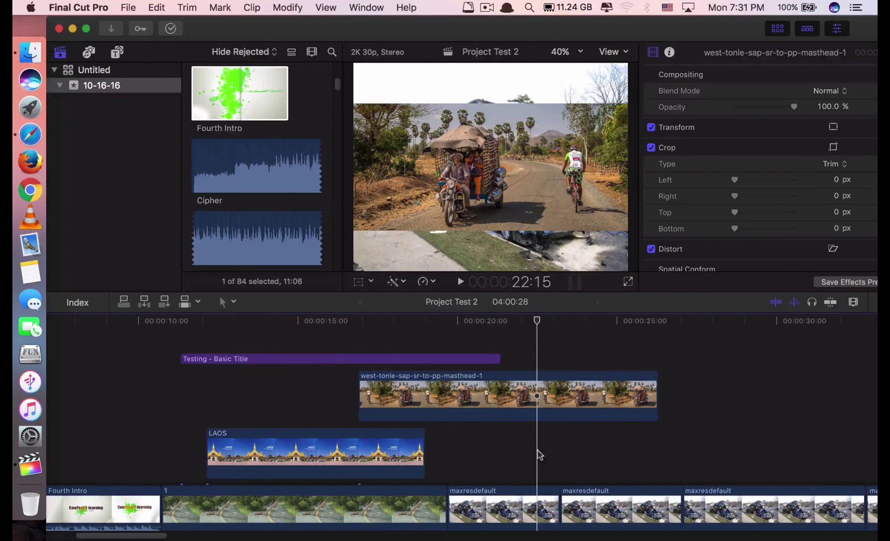
key(super+j)
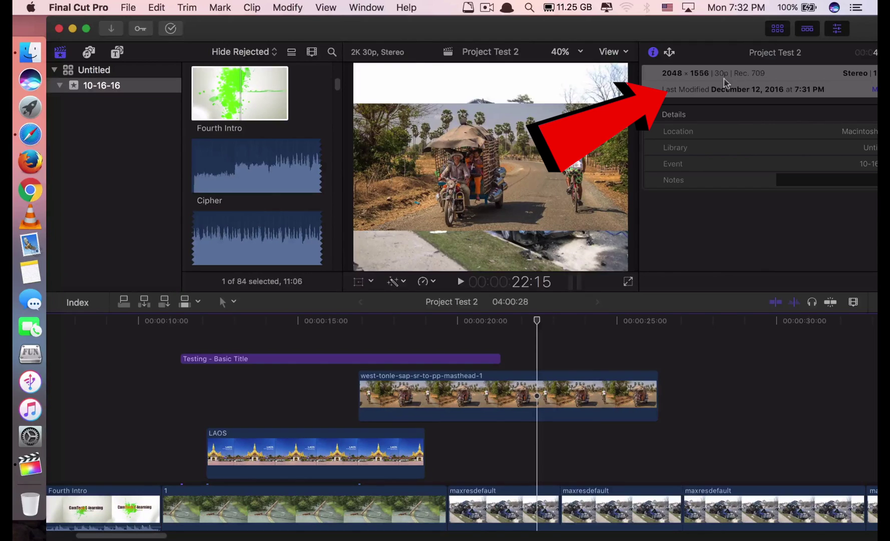
drag(727, 38, 696, 34)
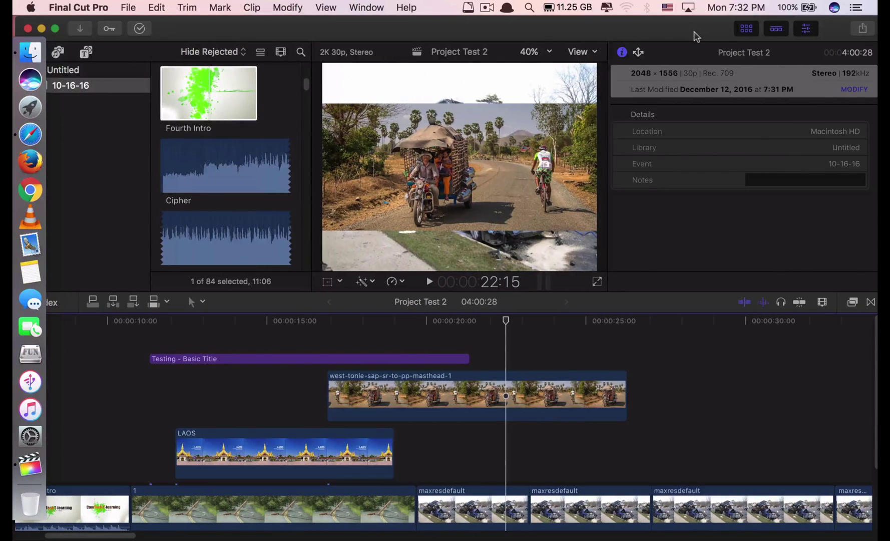
Open the project settings and review the name, 2K format and 2048x1556 resolution.
click(854, 89)
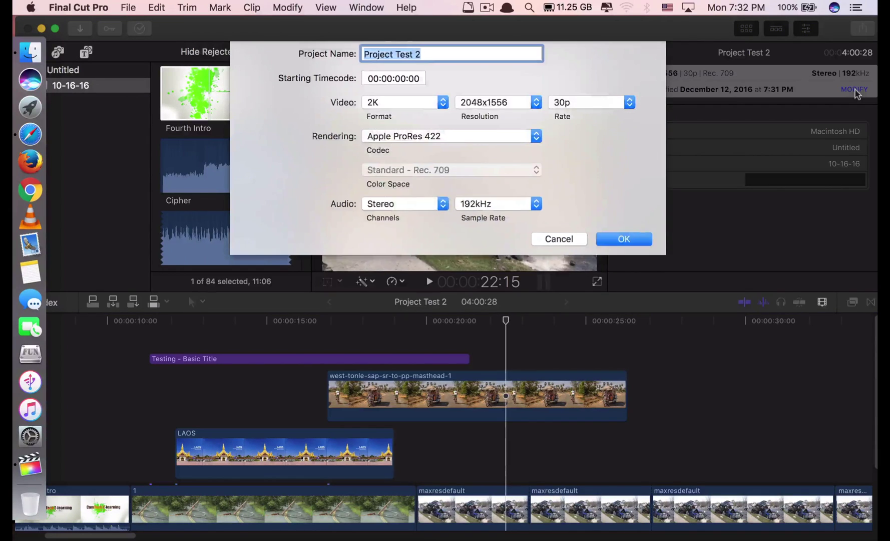
click(429, 53)
drag(429, 53, 350, 54)
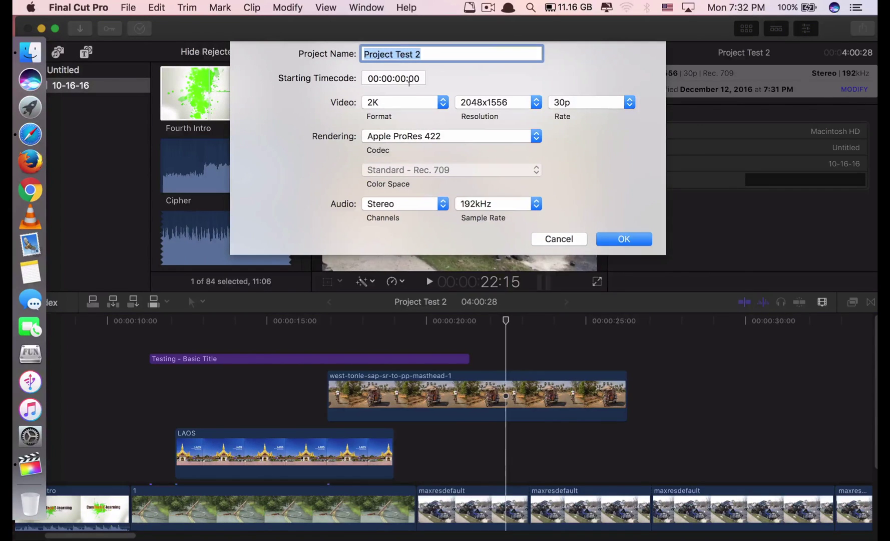
click(434, 102)
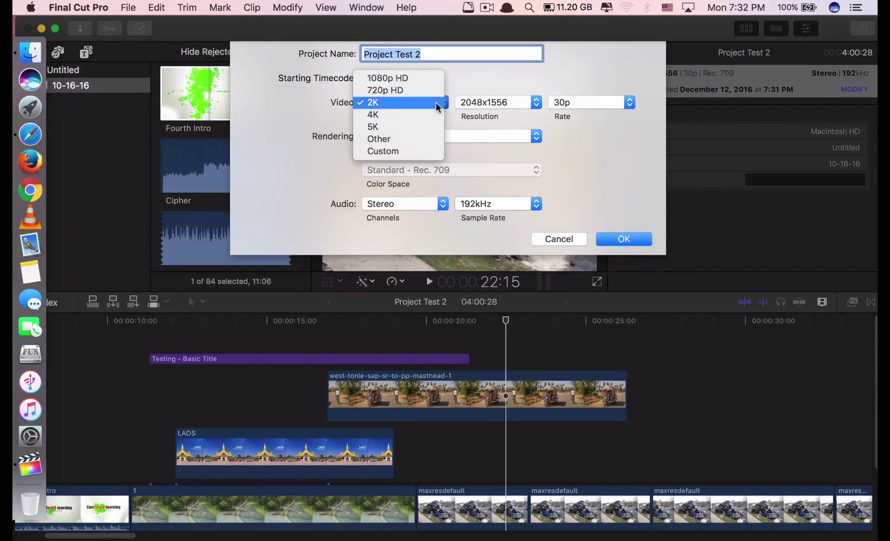
click(434, 102)
click(519, 104)
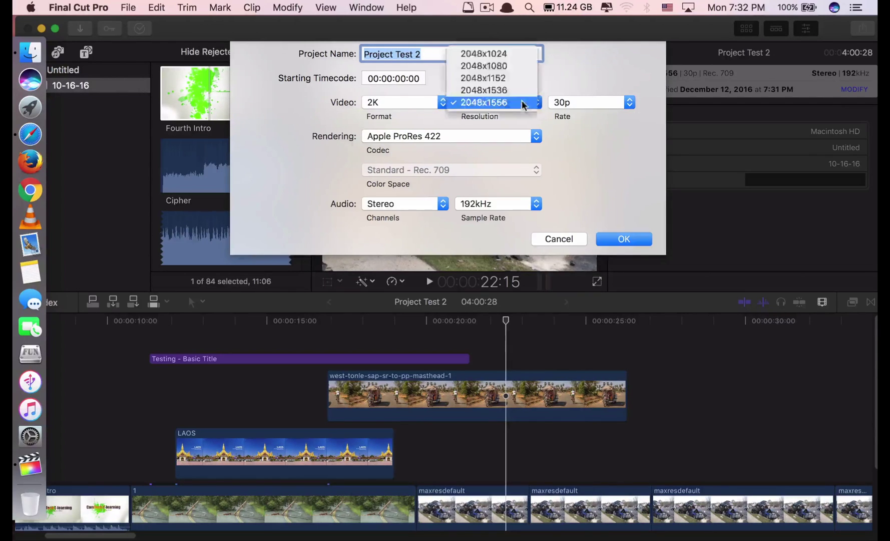
click(520, 104)
click(434, 102)
click(441, 102)
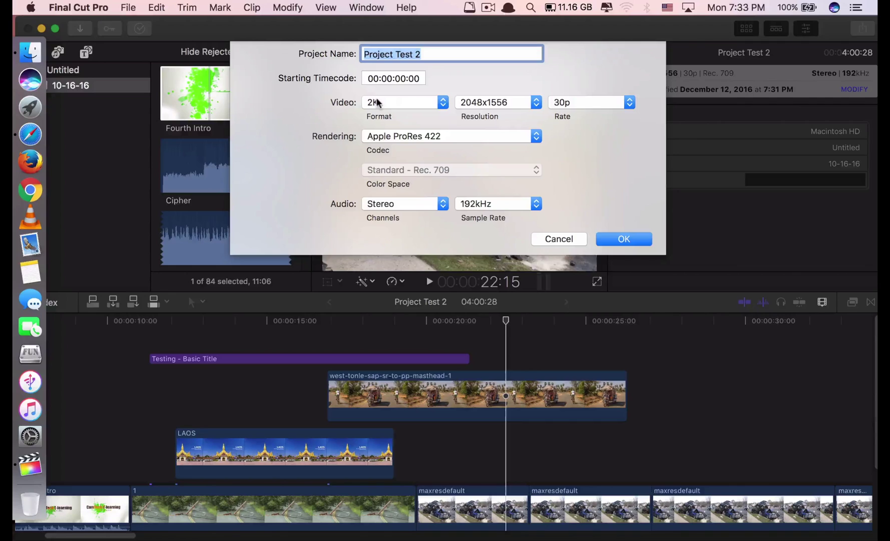
Switch the format to Custom, inspect the 1920 width, then cancel without applying.
click(440, 102)
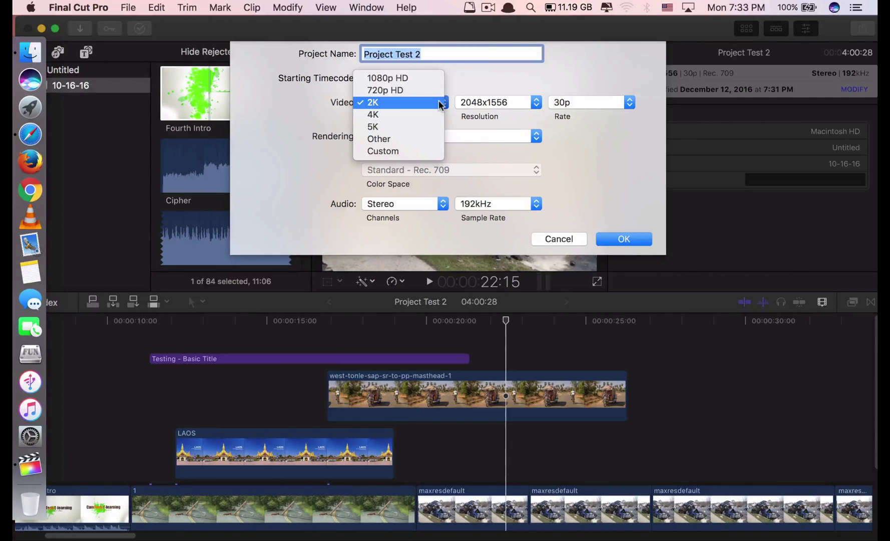
click(399, 152)
click(478, 101)
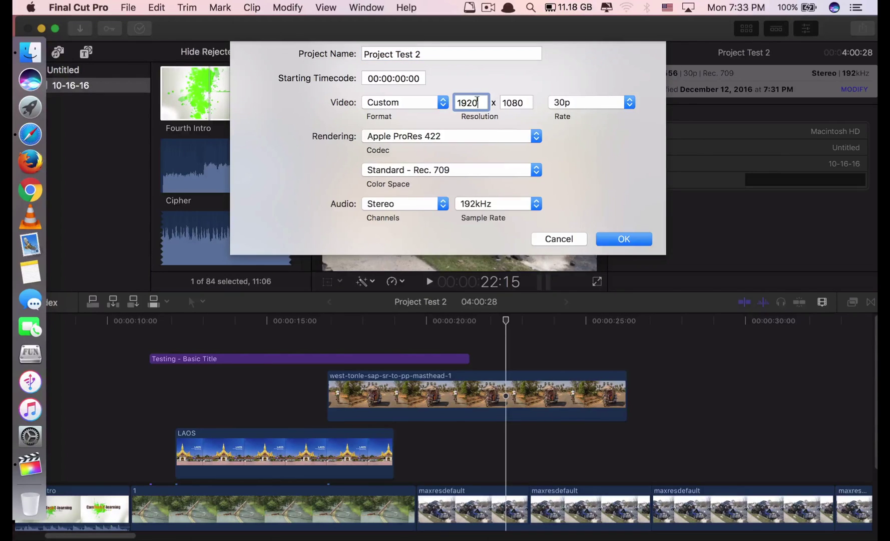
double_click(482, 100)
key(Tab)
click(552, 239)
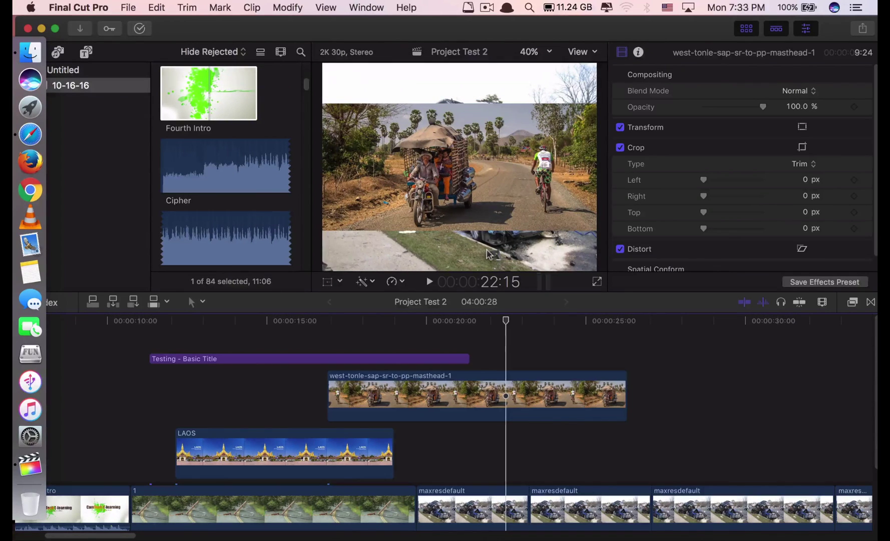
scroll(473, 401, left, 10)
scroll(473, 401, down, 2)
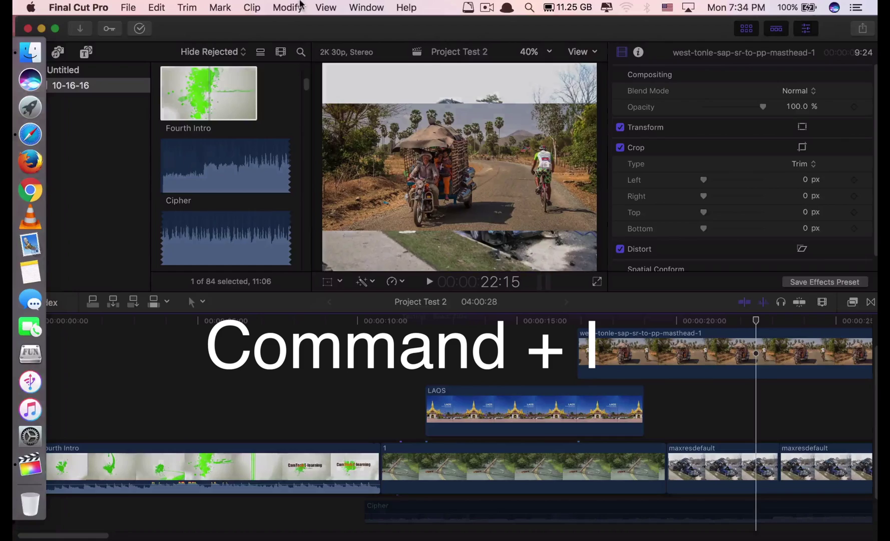
key(super+i)
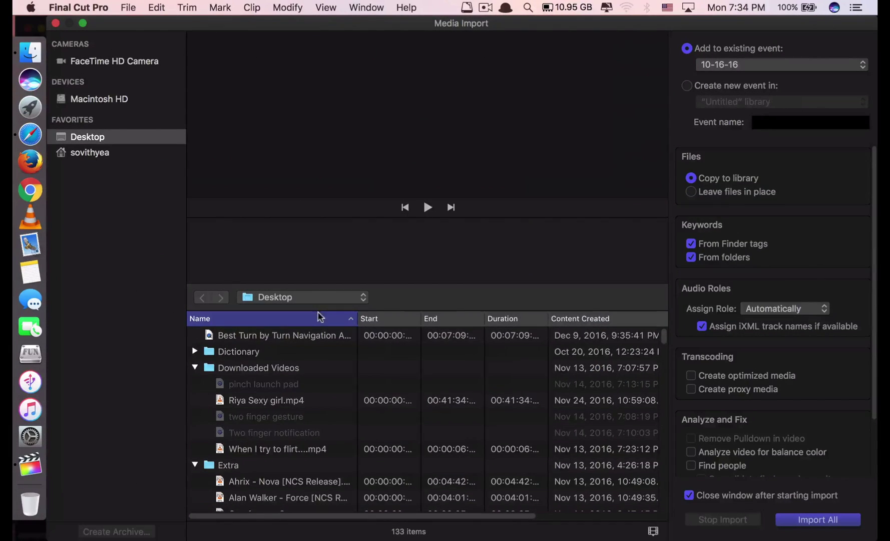
Select Make it Shine.mp3 on the Desktop and import it into the 10-16-16 event.
scroll(325, 383, down, 15)
scroll(275, 401, down, 10)
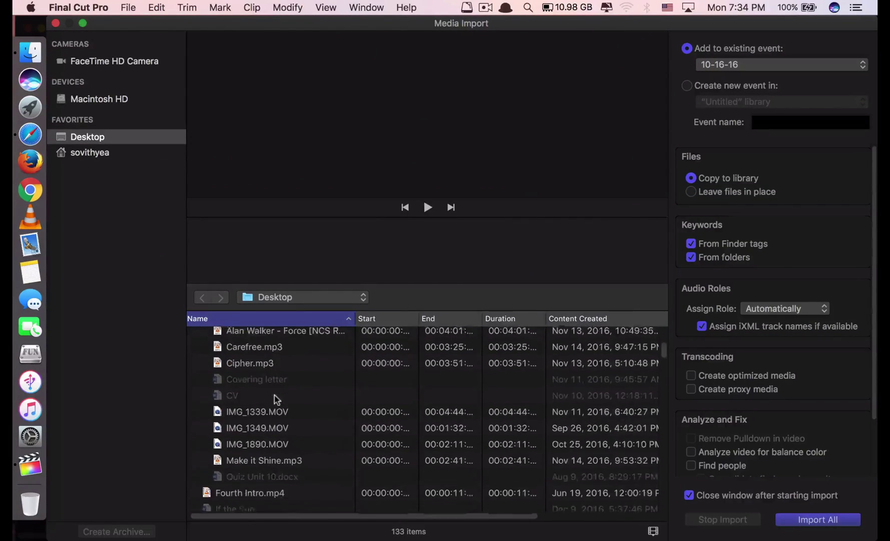
click(276, 410)
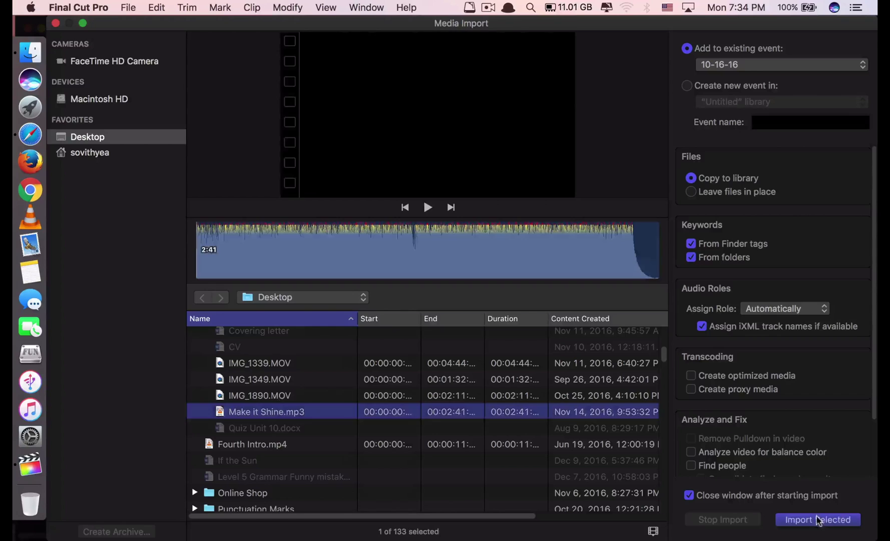
click(818, 519)
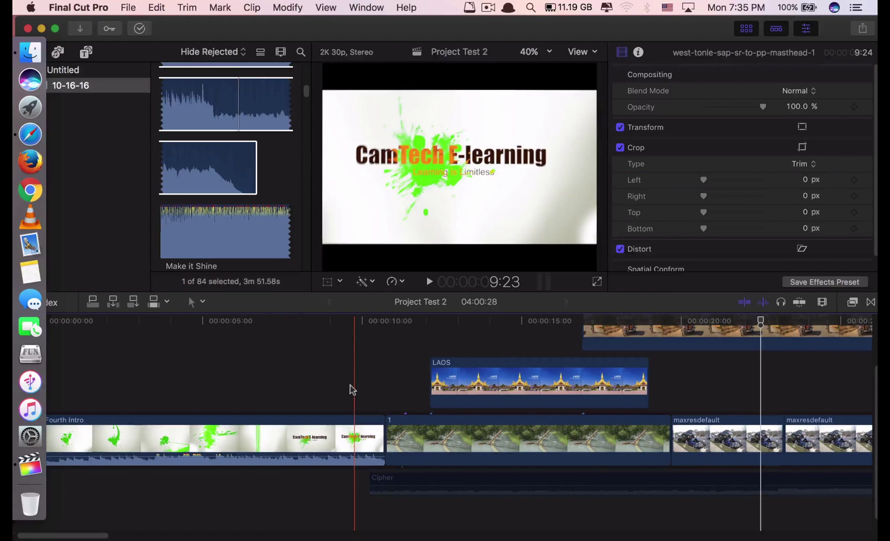
scroll(350, 389, right, 3)
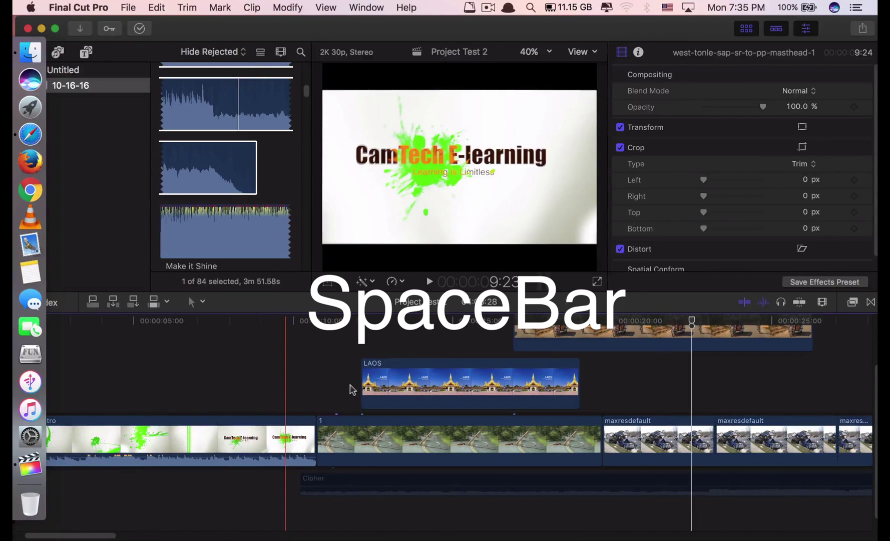
Play the timeline and pause on the Testing title over the LAOS clip.
key(space)
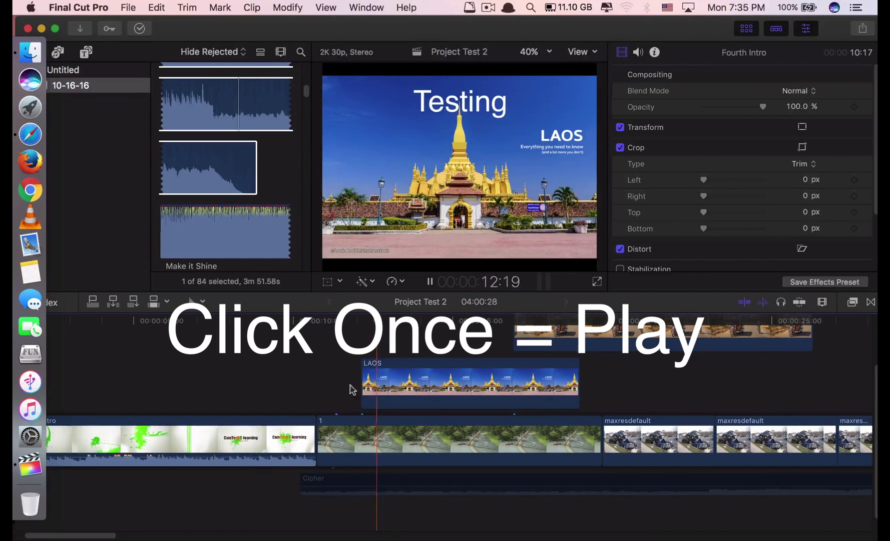
key(space)
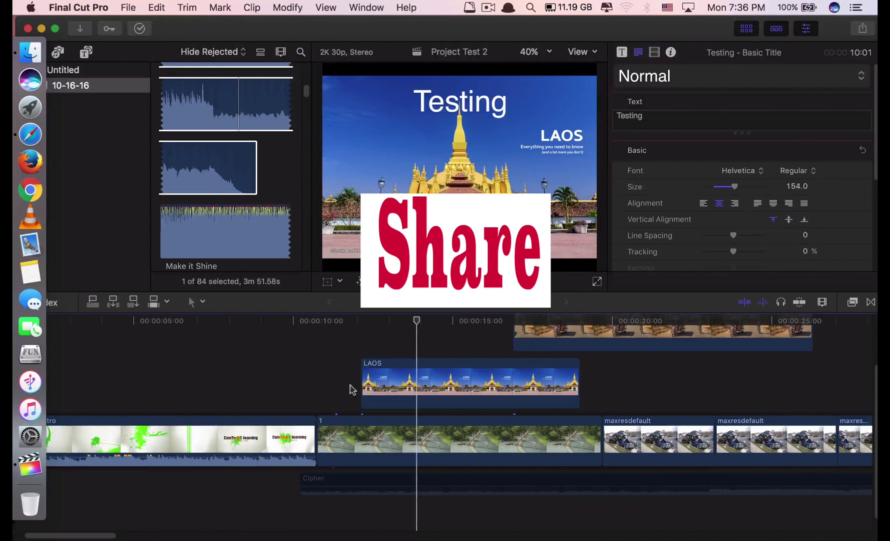
Review the File > Share destinations, then open the Master File export dialog for Project Test 2.
click(127, 7)
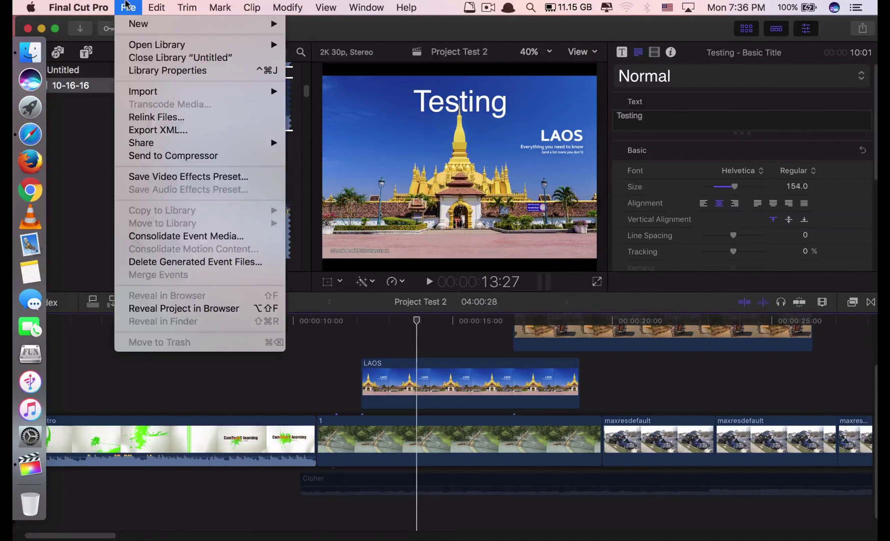
mouse_move(155, 144)
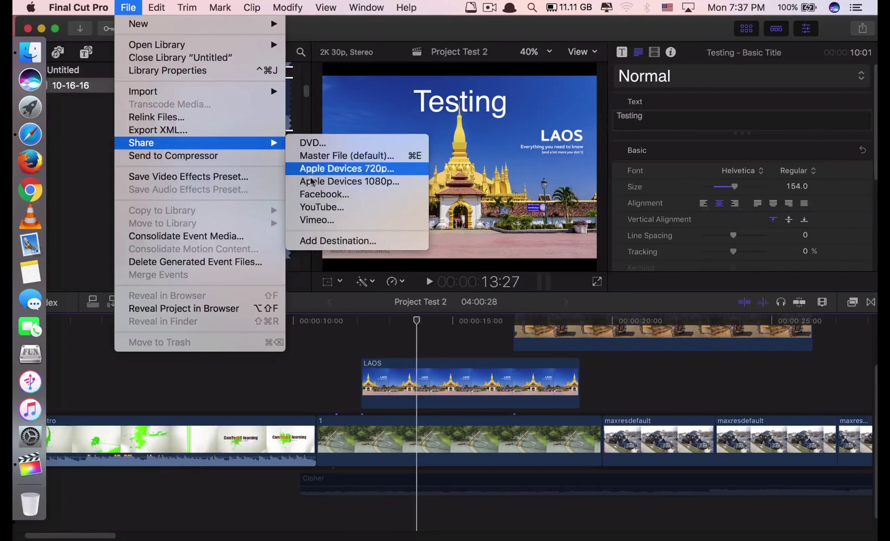
click(342, 155)
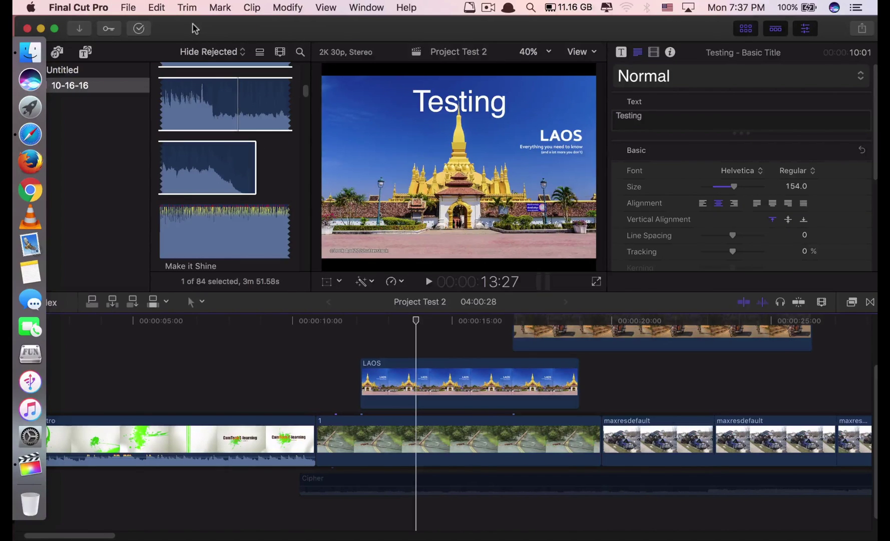
click(156, 8)
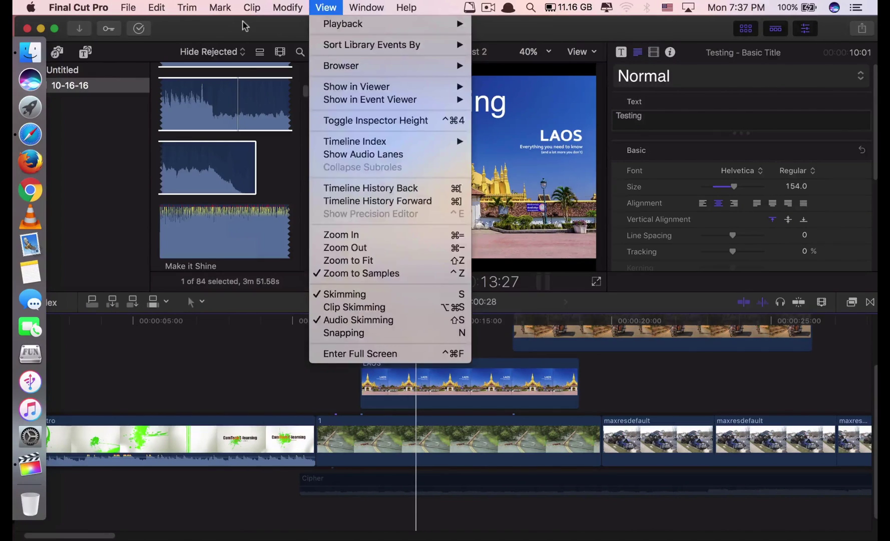
click(244, 26)
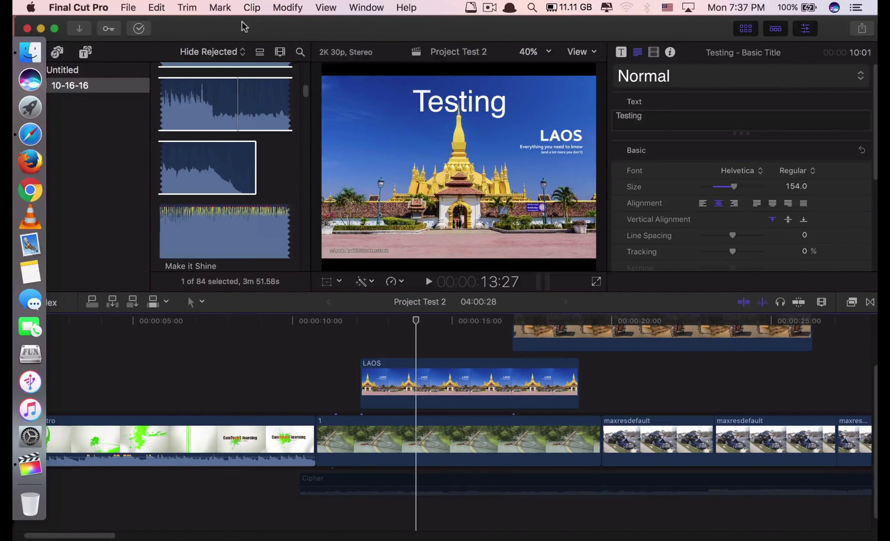
key(super+e)
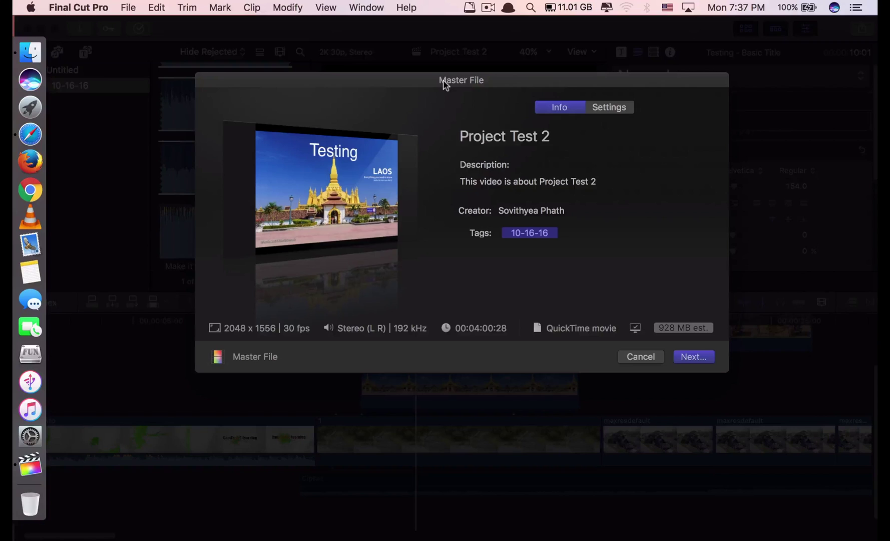
In the export Settings, confirm H.264 as the video codec.
click(603, 109)
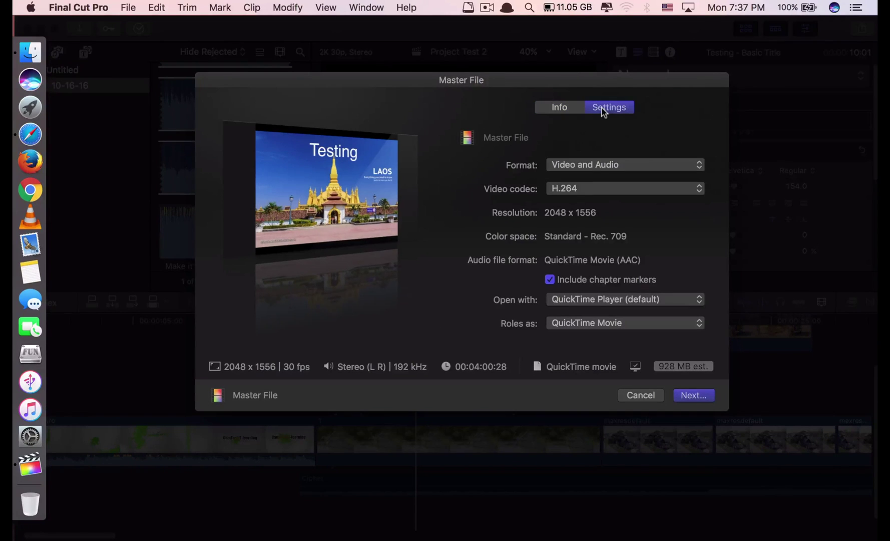
click(654, 191)
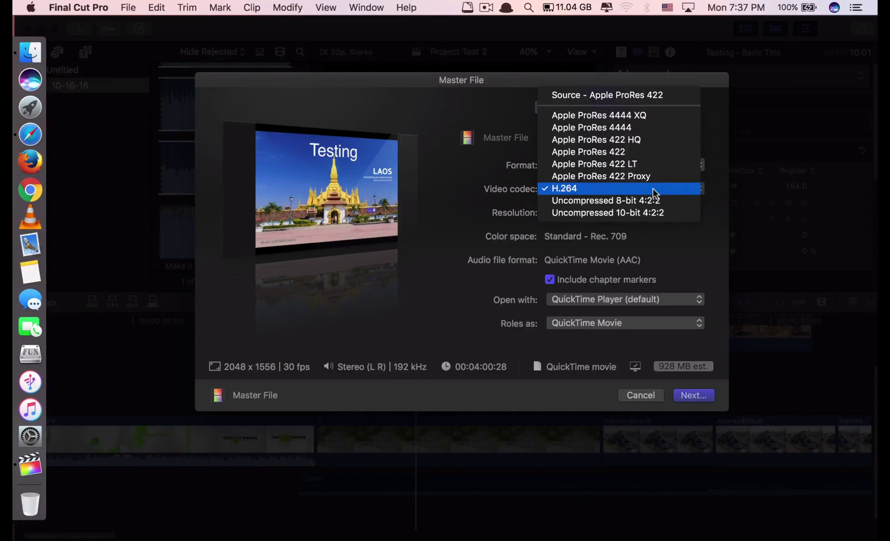
click(580, 192)
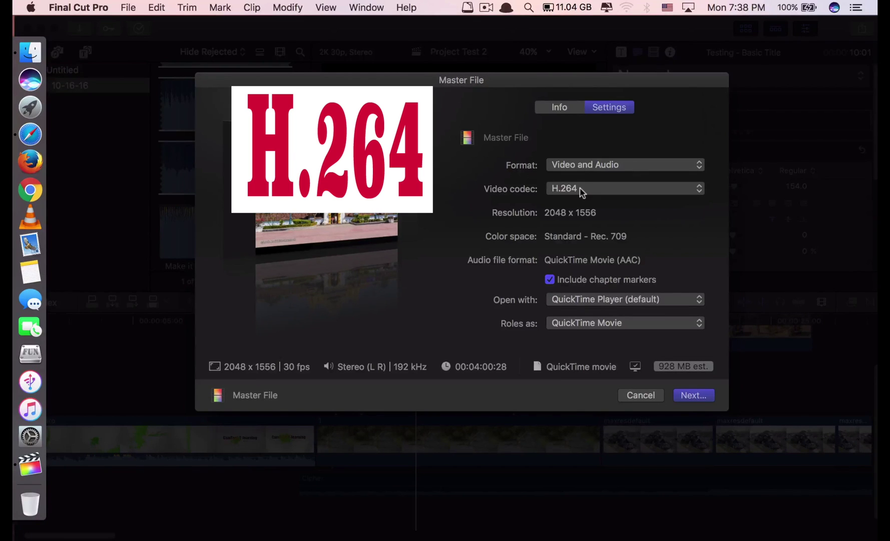
click(581, 191)
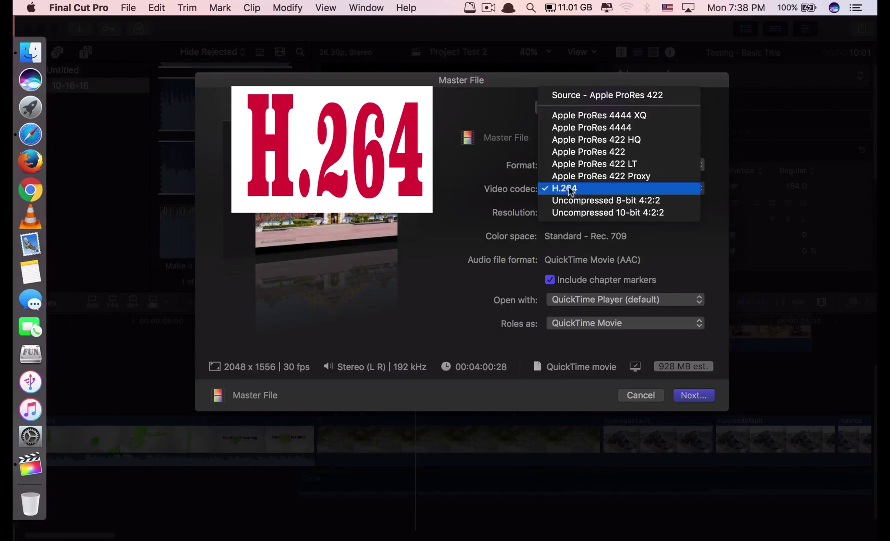
click(565, 190)
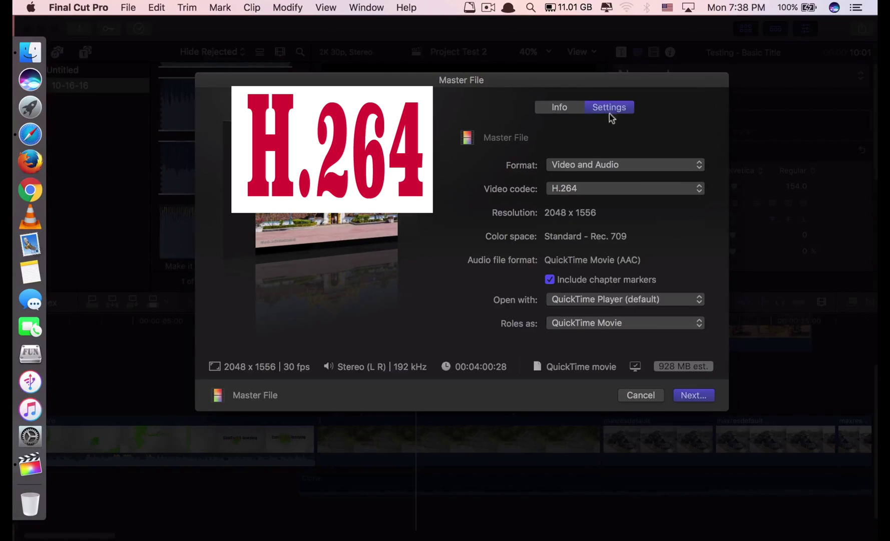
click(554, 109)
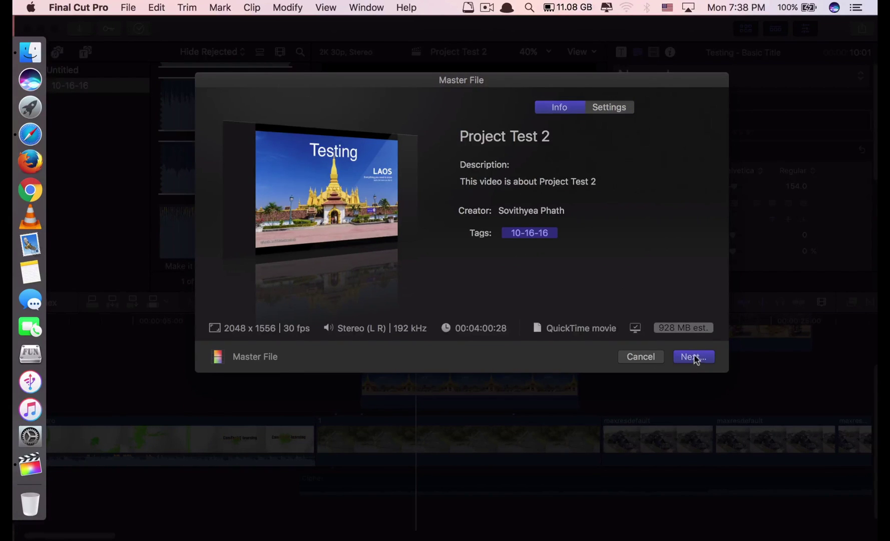
Review the description, creator and title info fields, then continue to the save prompt.
click(553, 177)
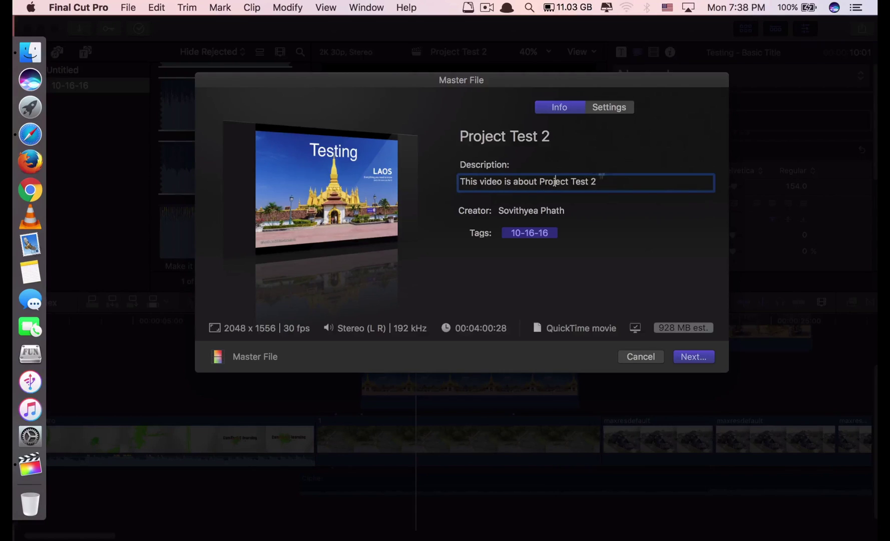
click(570, 210)
drag(571, 211, 495, 201)
click(539, 136)
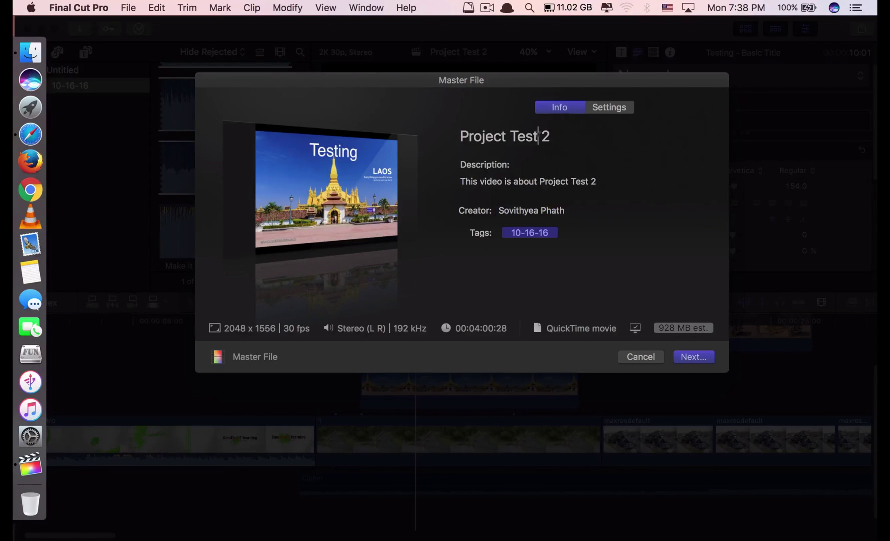
drag(562, 136, 457, 136)
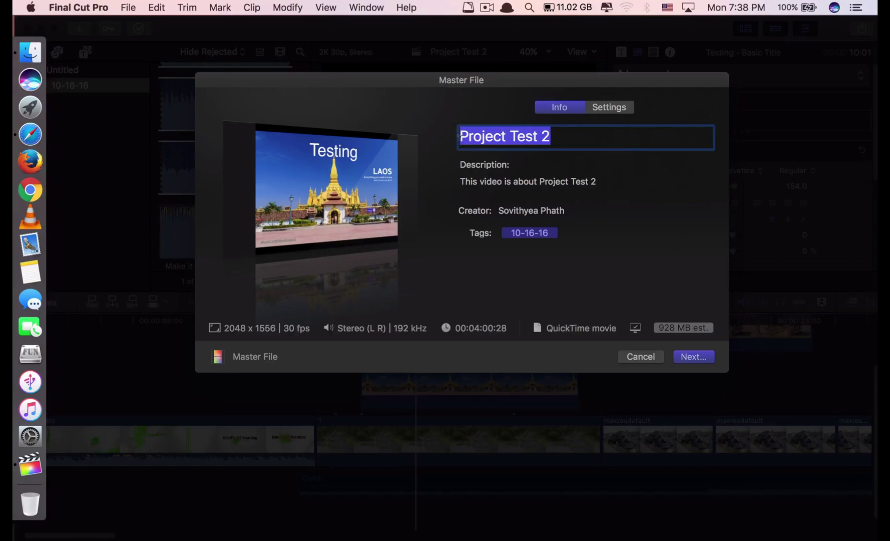
click(617, 200)
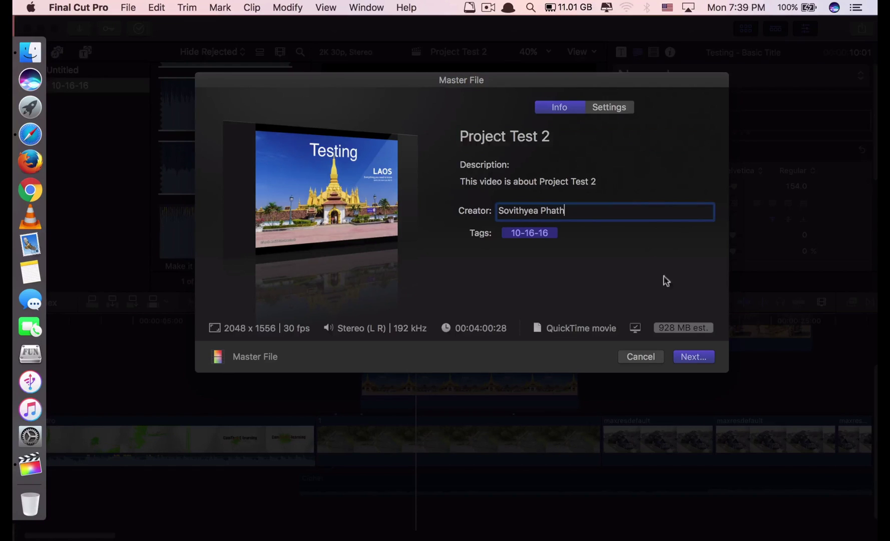
click(707, 358)
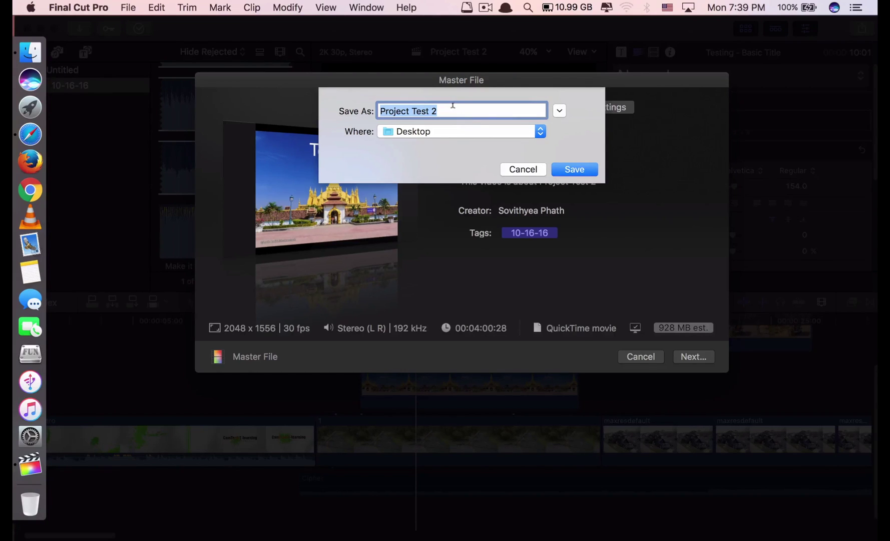
Save the Master File export as 'Test' on the Desktop.
text(Test)
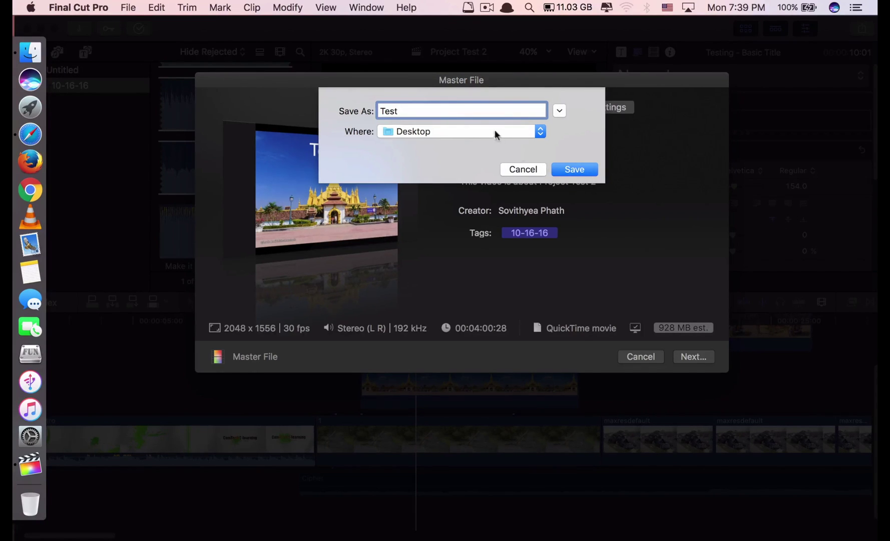
click(510, 133)
click(516, 134)
click(564, 165)
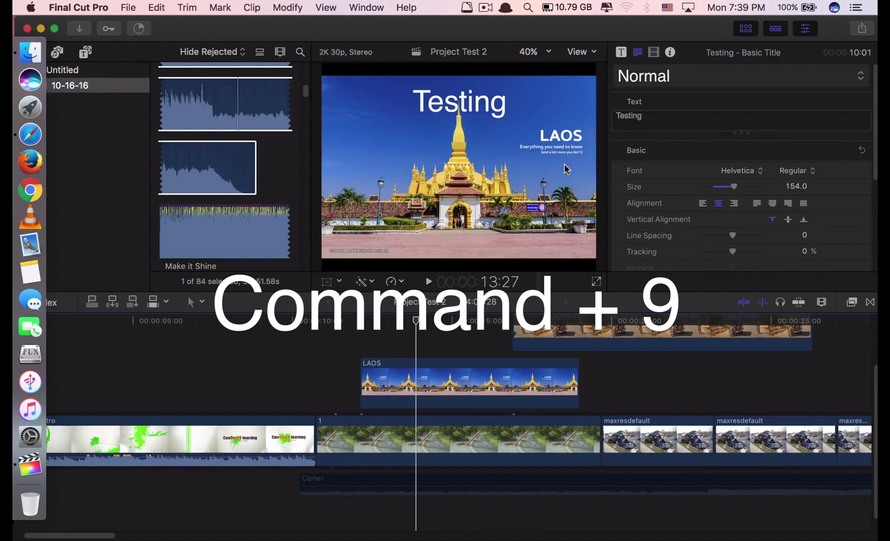
Check the Test export's progress in Background Tasks, then select clip 1 in the timeline.
key(super+9)
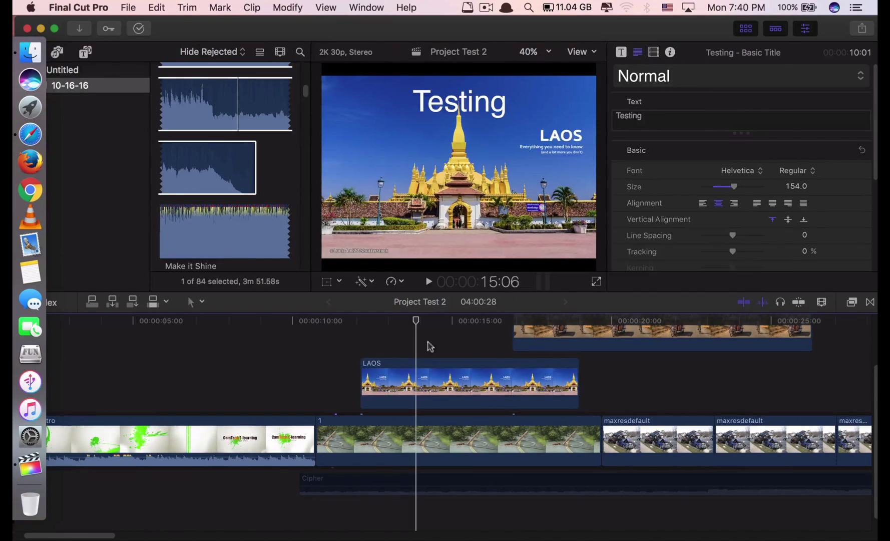
scroll(321, 383, left, 3)
scroll(320, 383, left, 2)
click(399, 351)
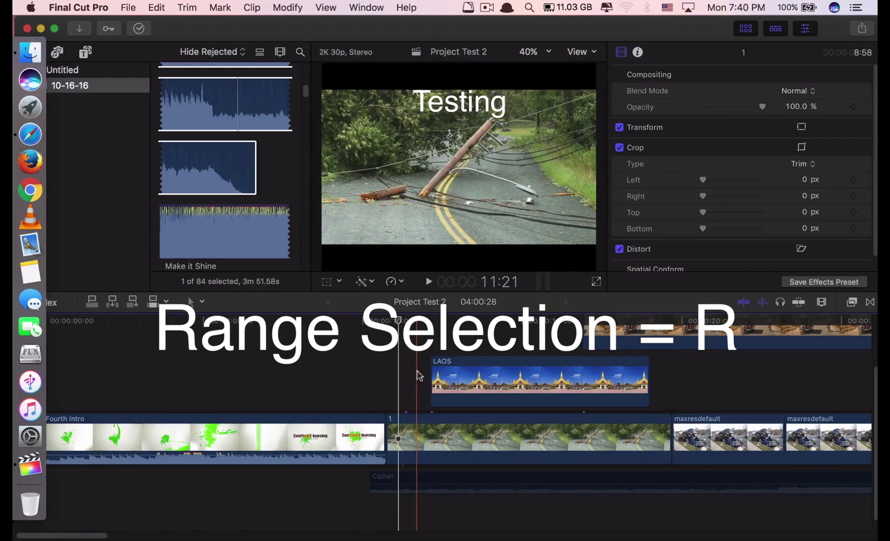
Drag the connected LAOS clip slightly later in the timeline above clip 1.
key(r)
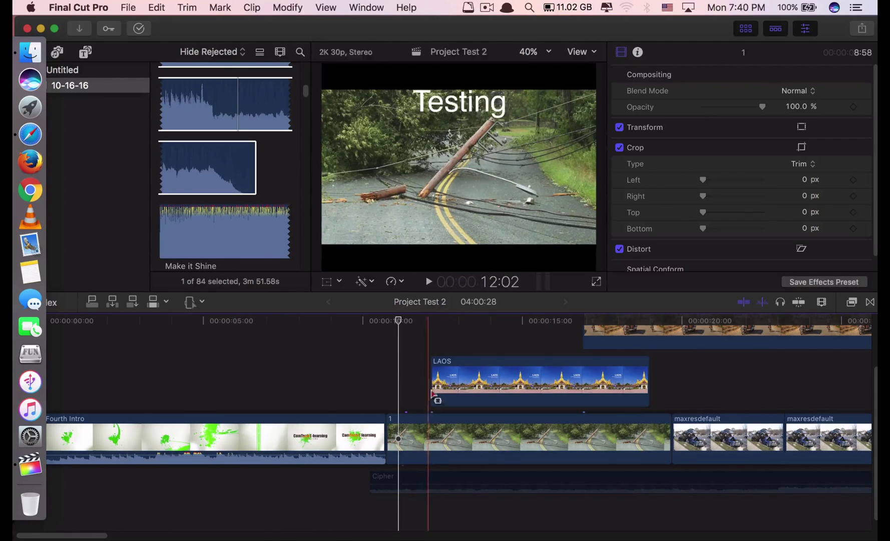
drag(457, 380, 522, 381)
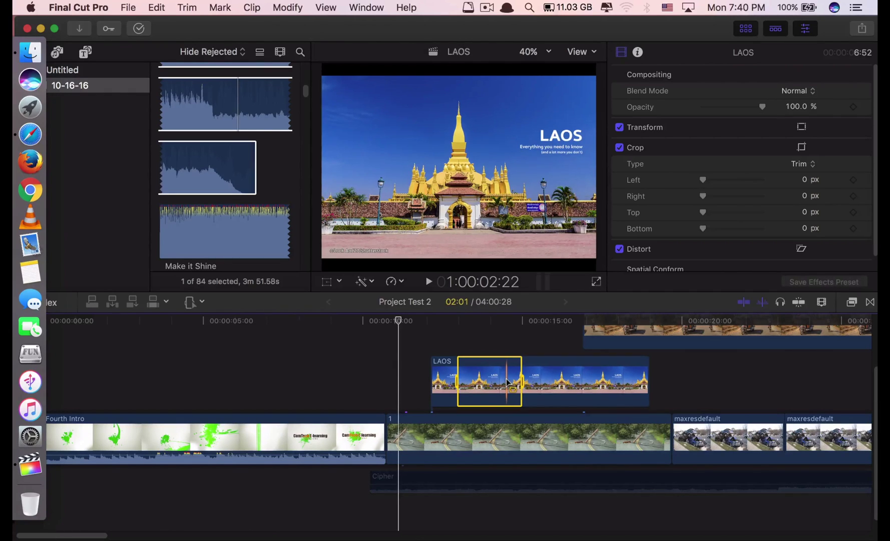
key(a)
click(528, 436)
click(545, 382)
drag(545, 381, 580, 382)
click(508, 340)
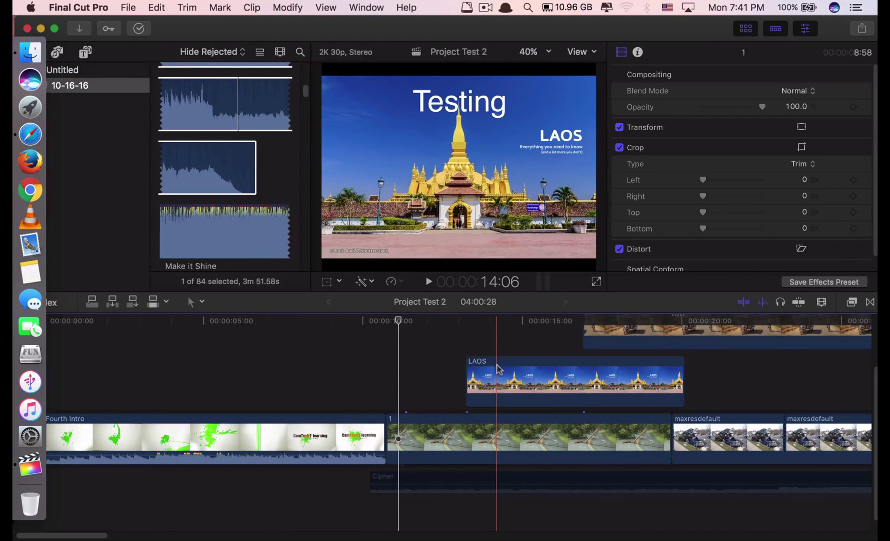
Check the editing tools list and close it without changing tools.
click(196, 301)
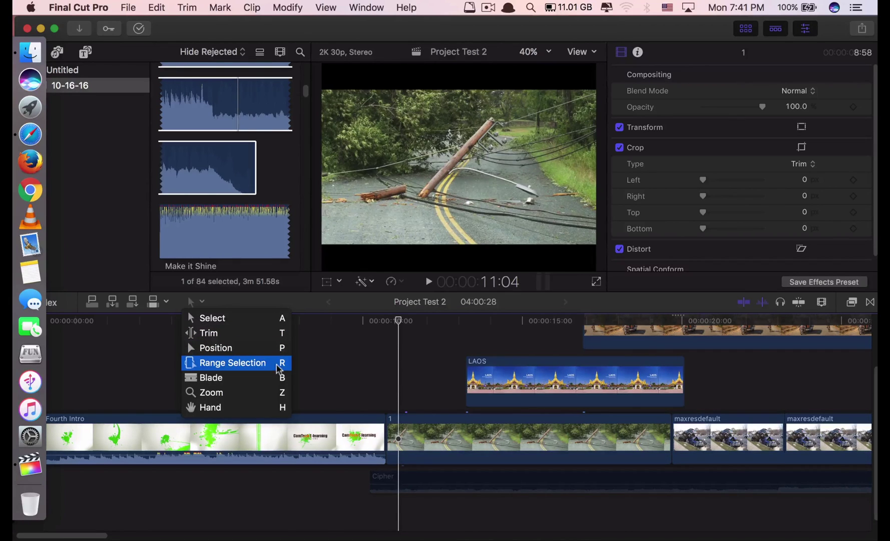
key(Escape)
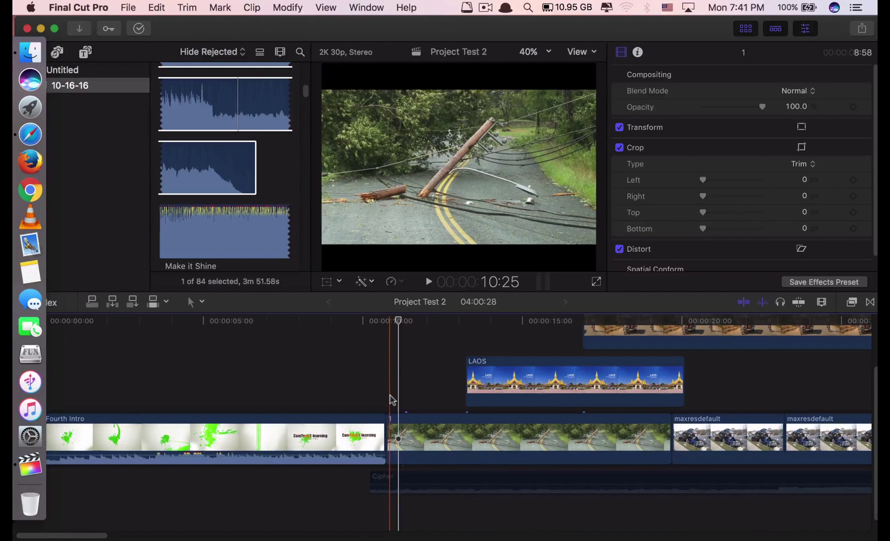
scroll(392, 399, down, 1)
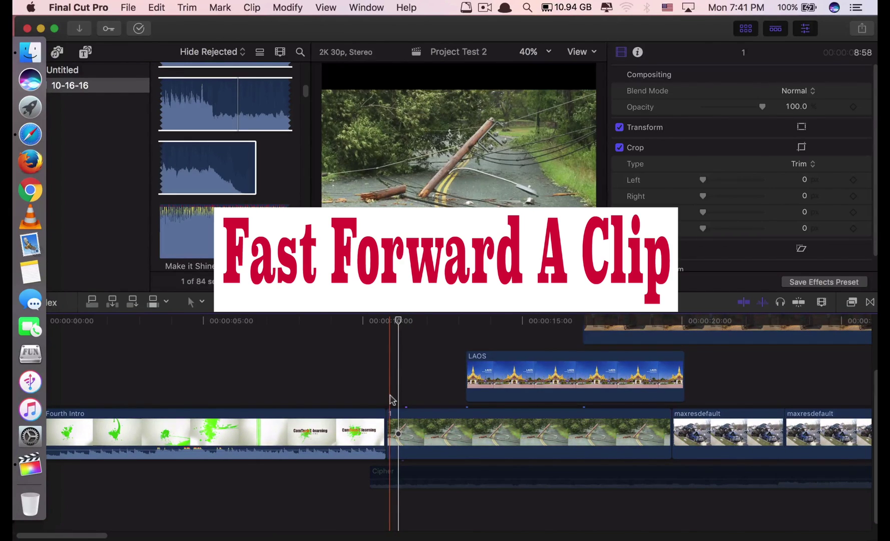
Retime the Fourth Intro clip to Fast 8x and play the project from the start.
click(376, 430)
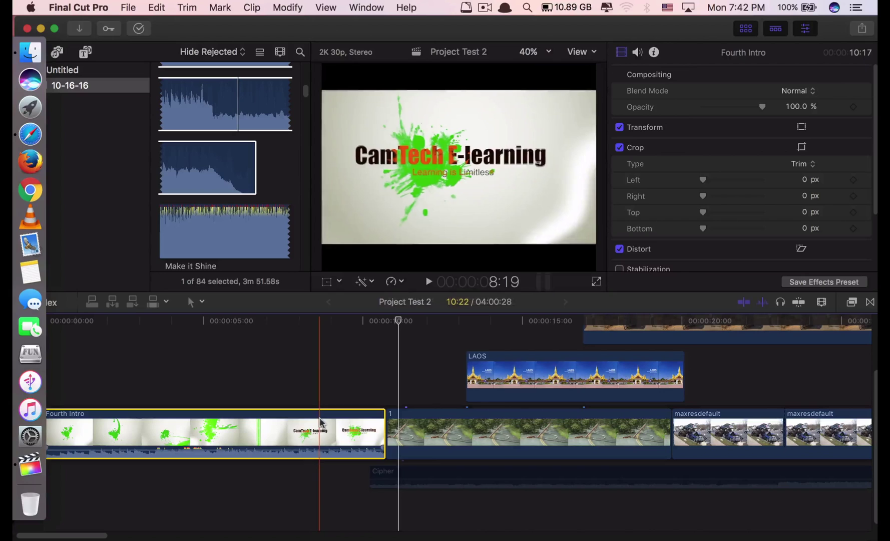
click(391, 283)
mouse_move(406, 306)
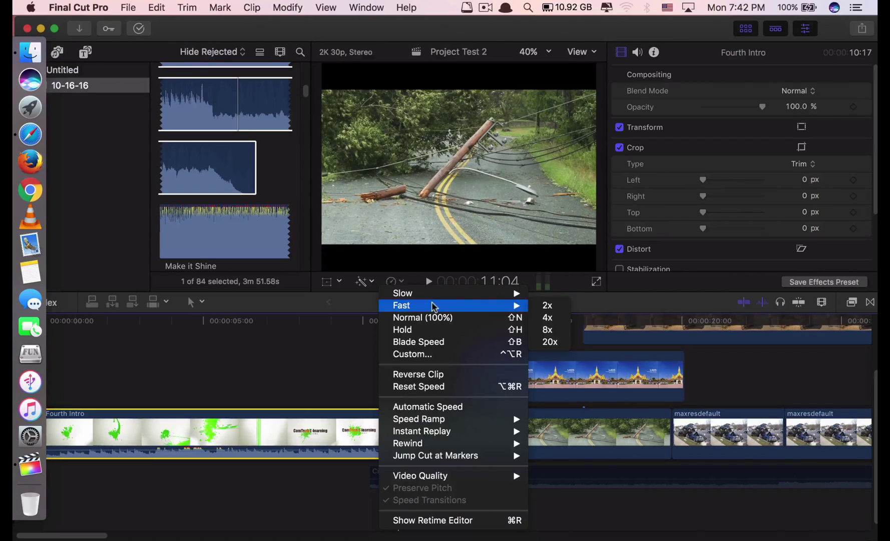
click(550, 329)
key(Home)
key(space)
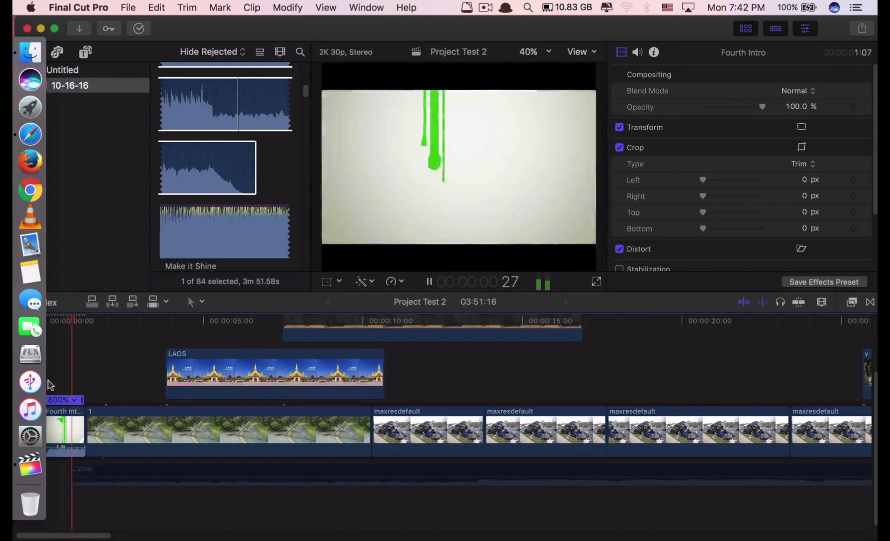
key(space)
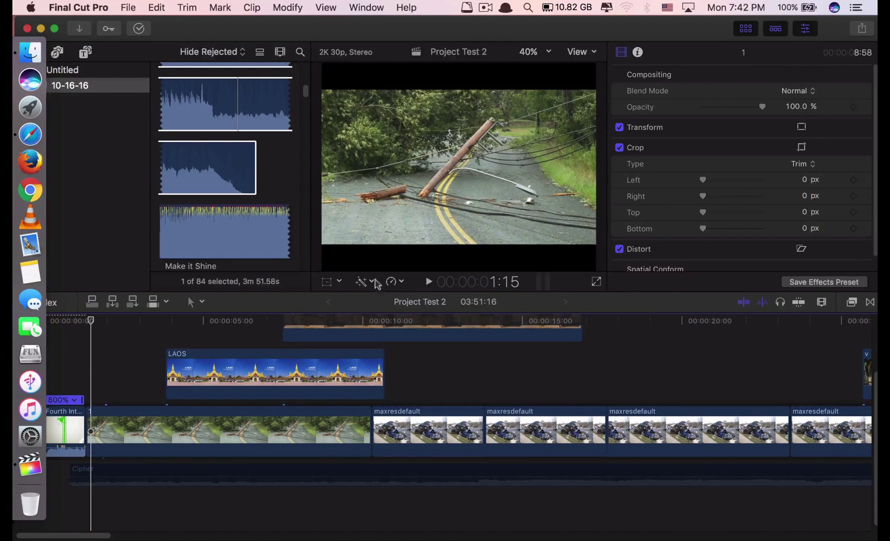
Set a custom 3000% speed on Fourth Intro, shortening the project to 03:50:17.
click(65, 431)
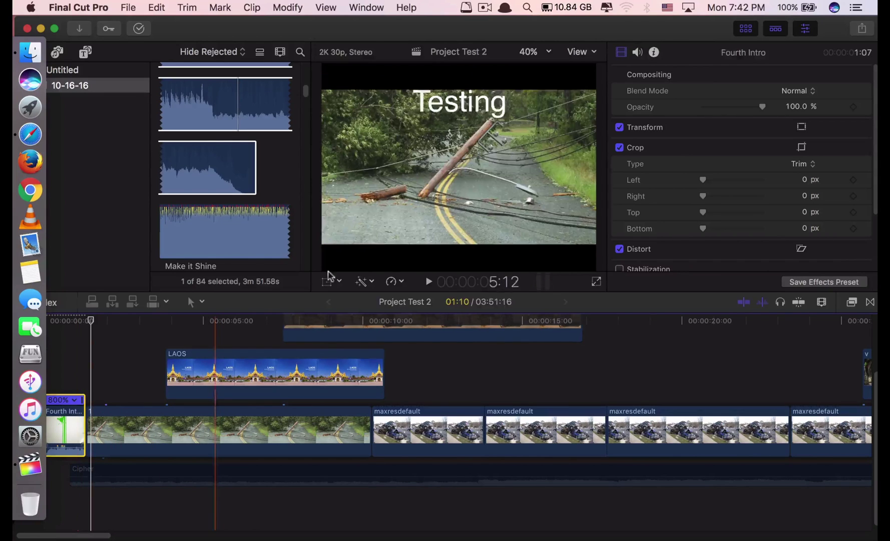
click(399, 282)
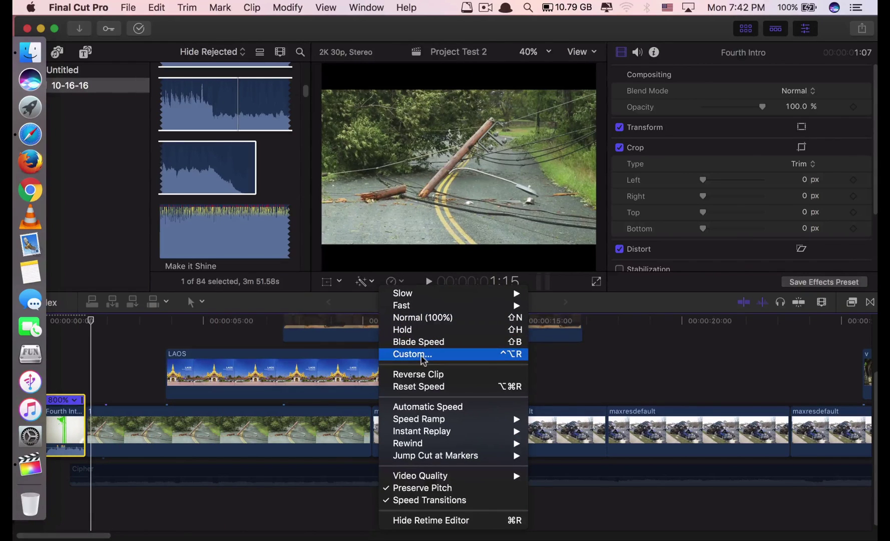
mouse_move(473, 305)
key(Escape)
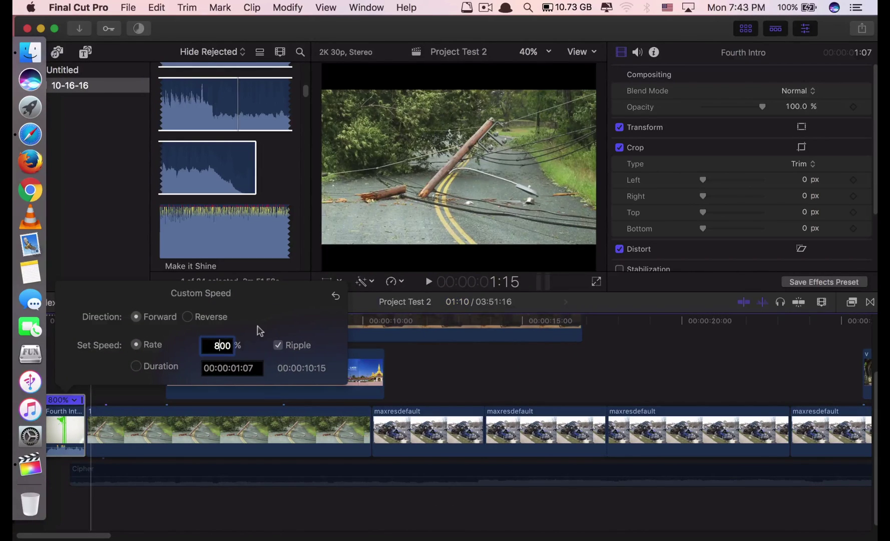
key(BackSpace)
text(3000)
key(Return)
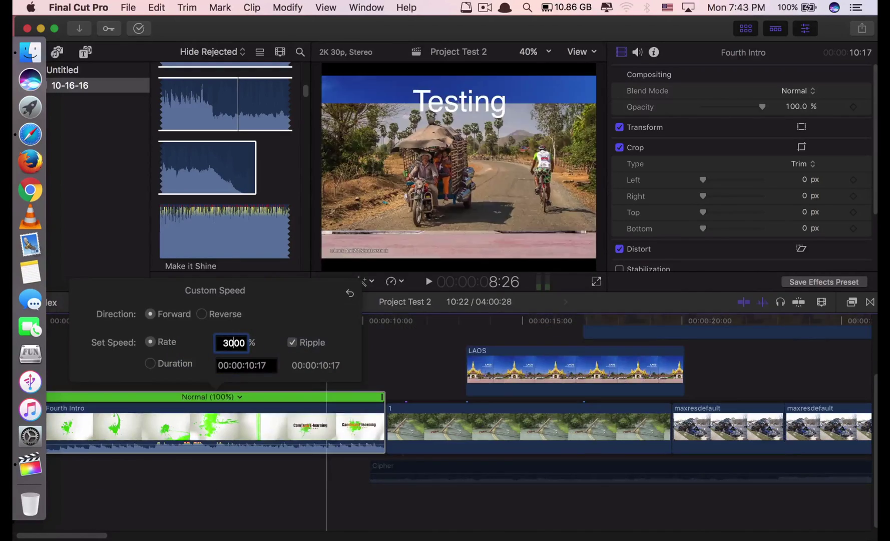
click(297, 395)
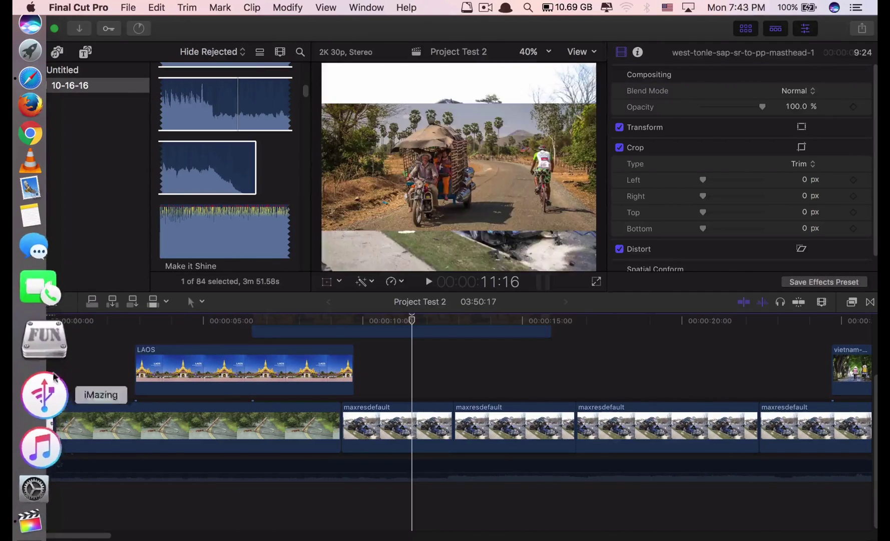
drag(220, 21, 329, 21)
click(154, 407)
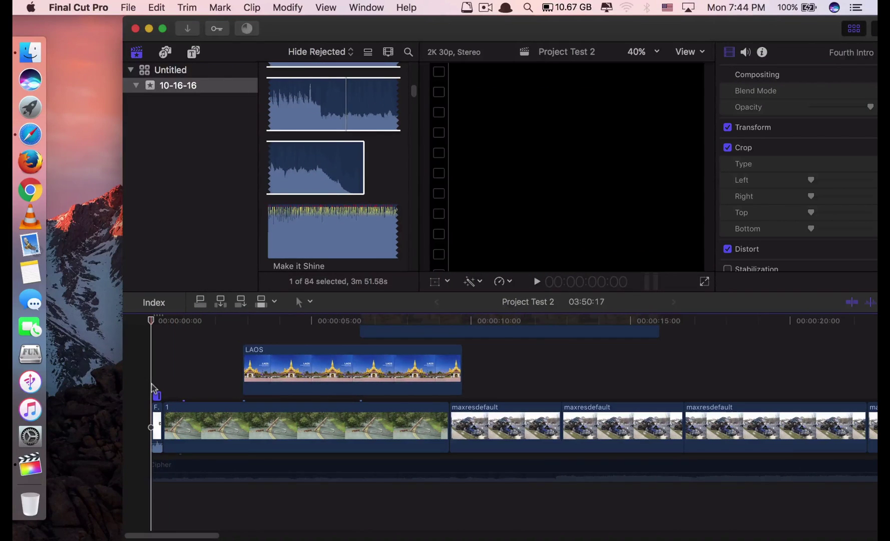
click(150, 404)
key(space)
key(space)
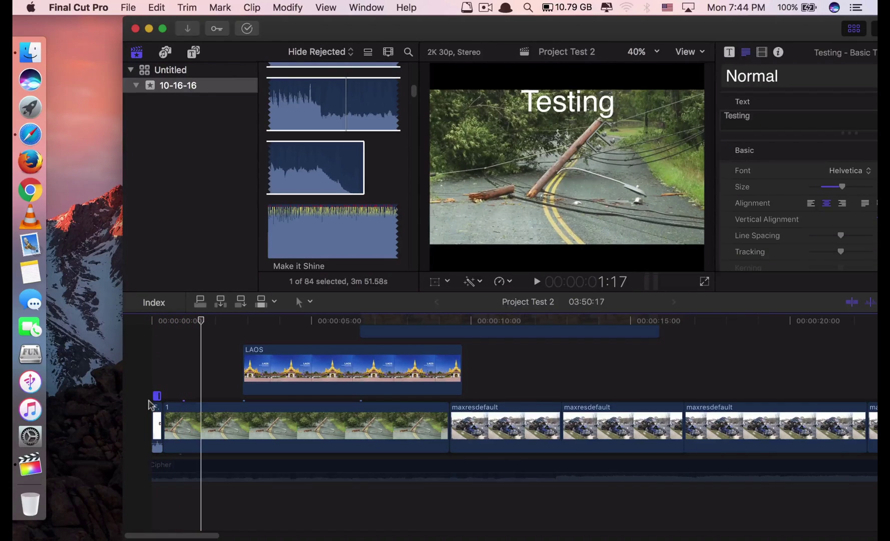
click(448, 281)
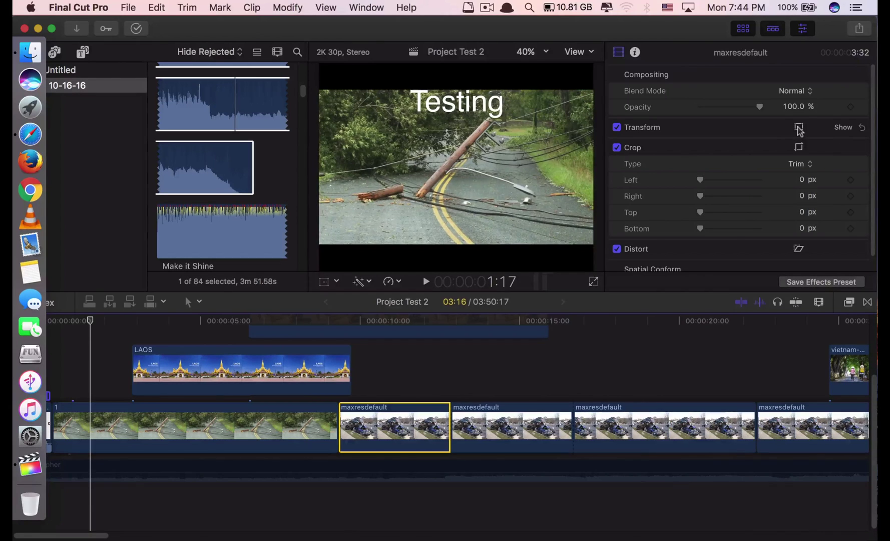
click(336, 283)
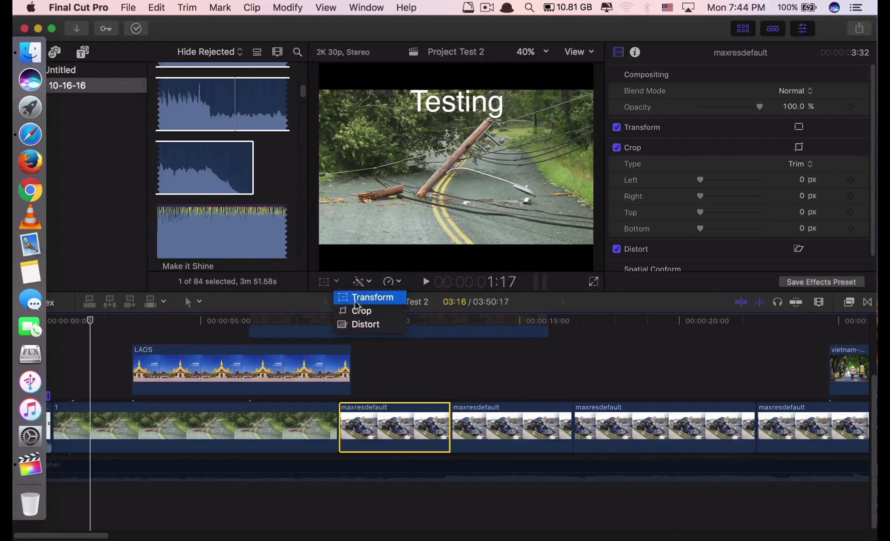
click(332, 283)
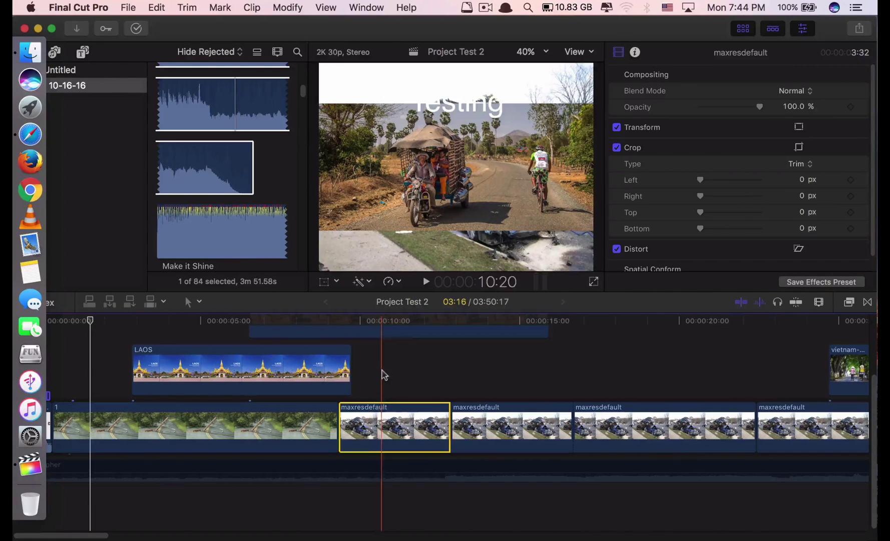